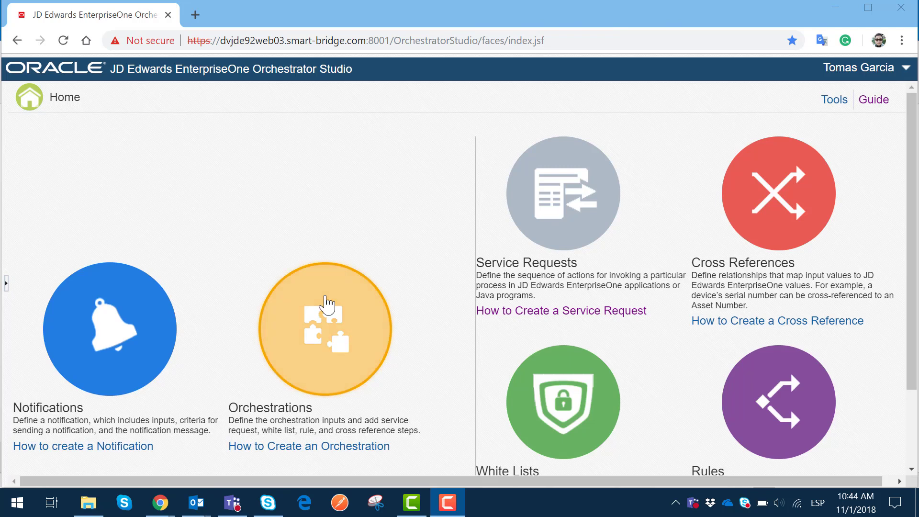
Step: Open the SOCreate orchestration and inspect its Report and Message nodes in the diagram
click(325, 304)
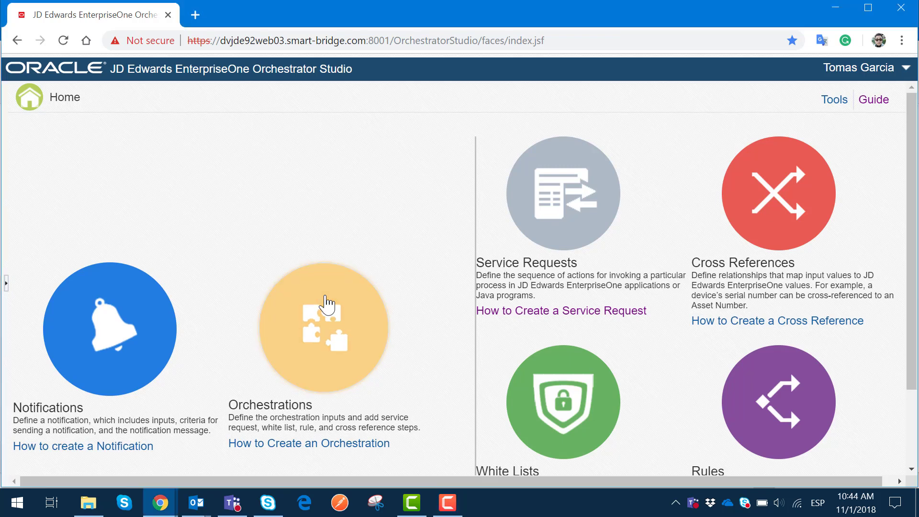
scroll(224, 295, down, 10)
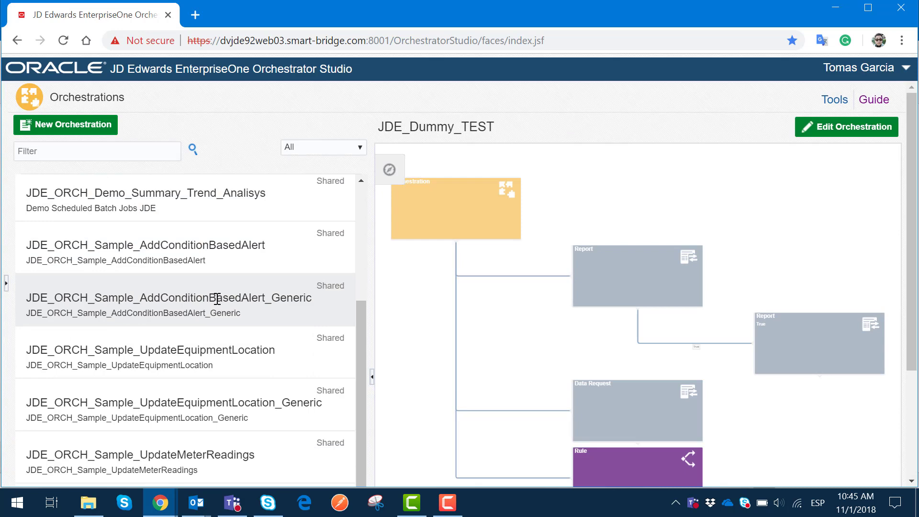
click(243, 449)
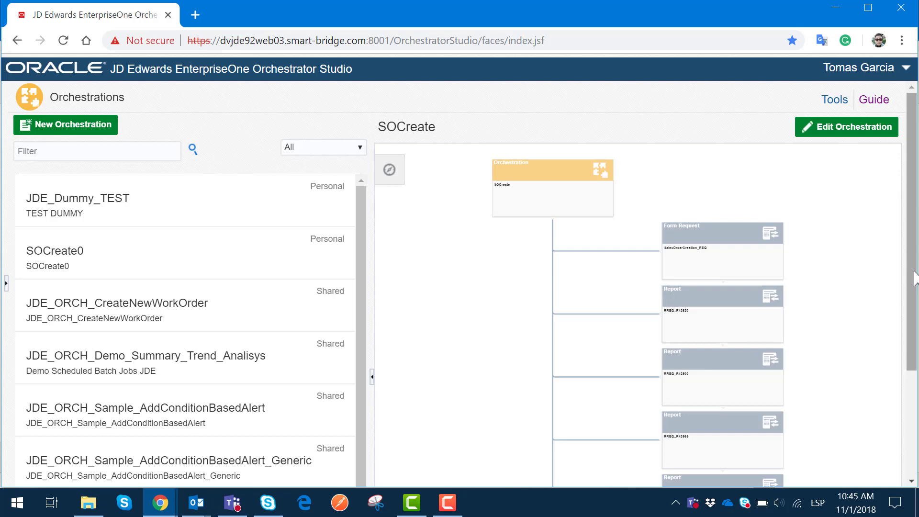
mouse_move(670, 233)
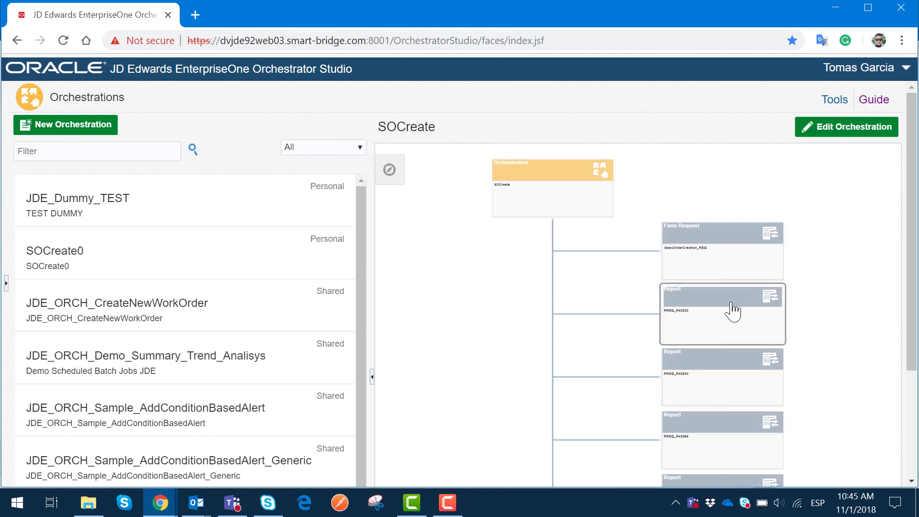
mouse_move(718, 312)
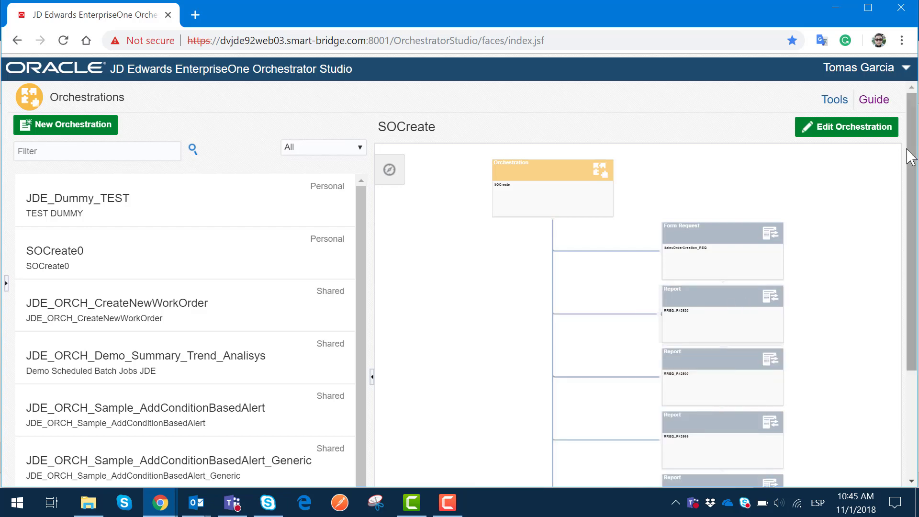
scroll(911, 192, down, 1)
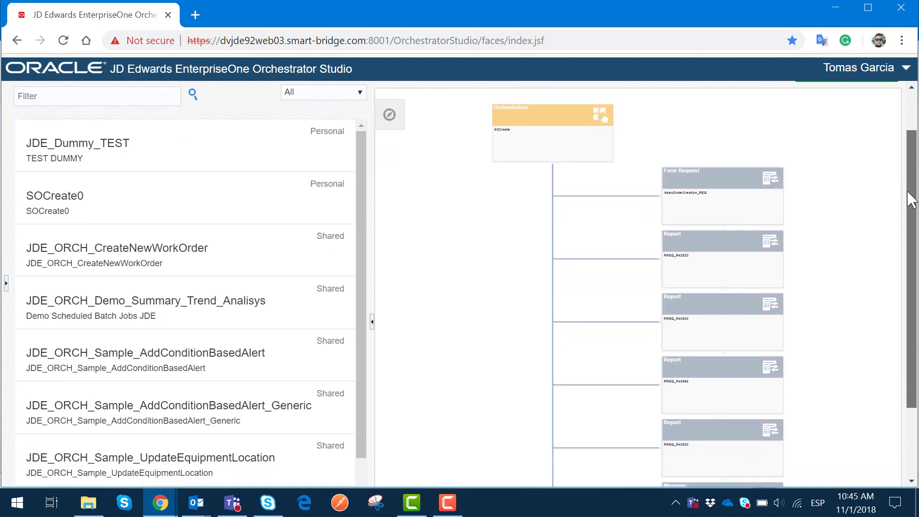
scroll(912, 191, down, 2)
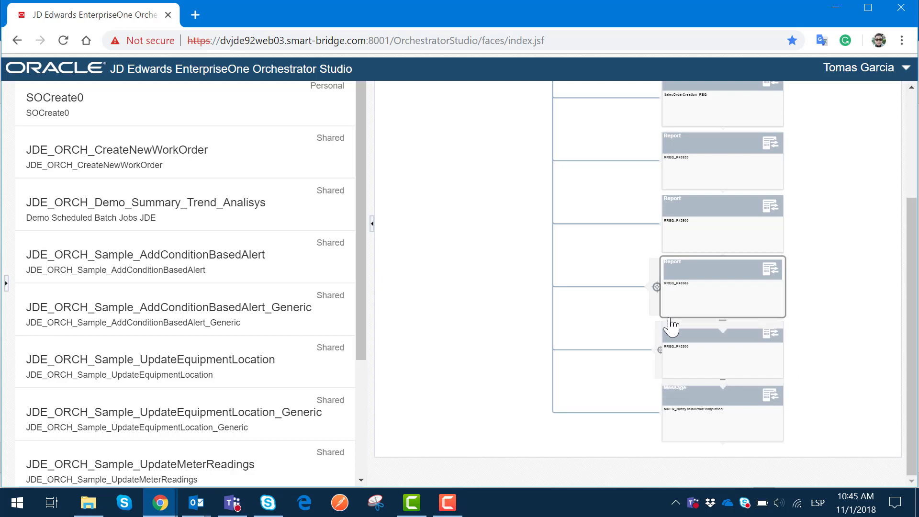
mouse_move(672, 335)
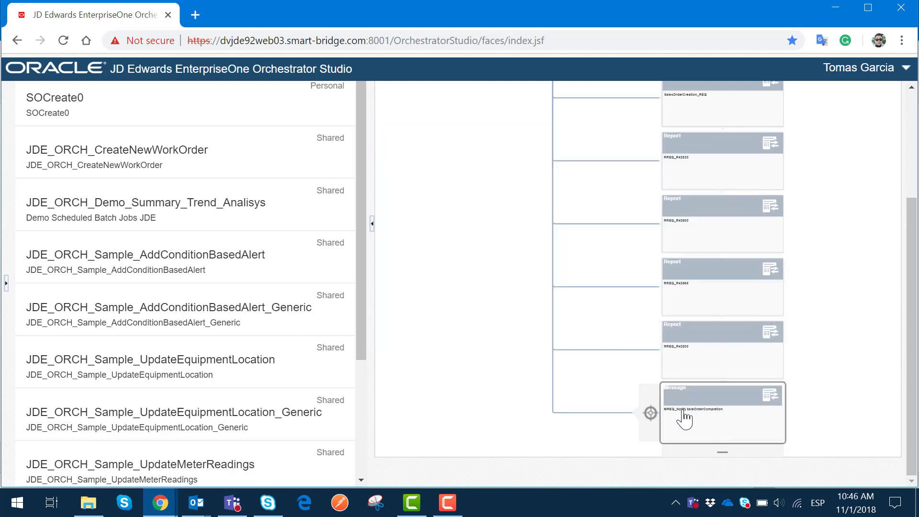
mouse_move(685, 419)
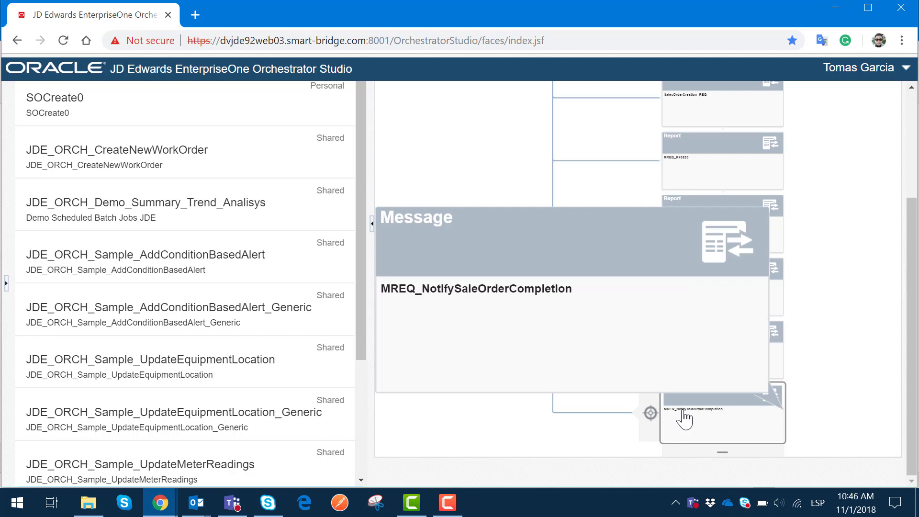
scroll(913, 160, up, 3)
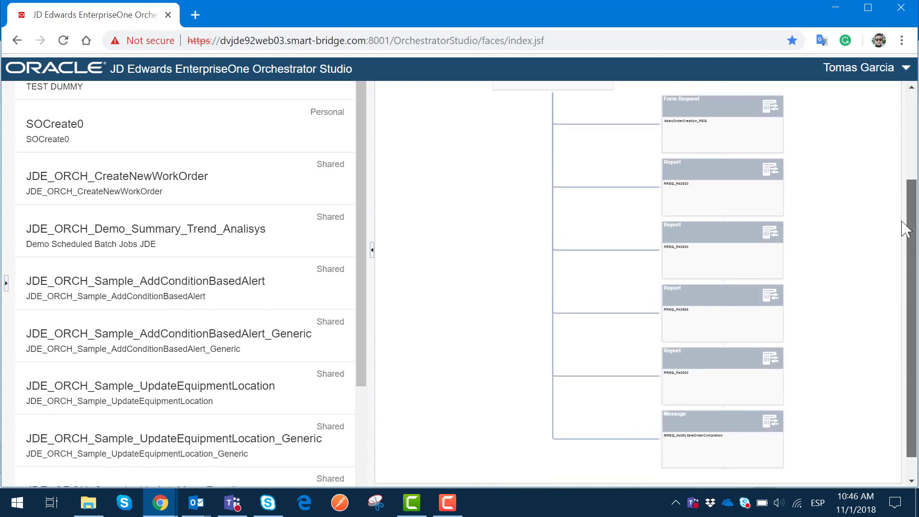
scroll(913, 161, up, 1)
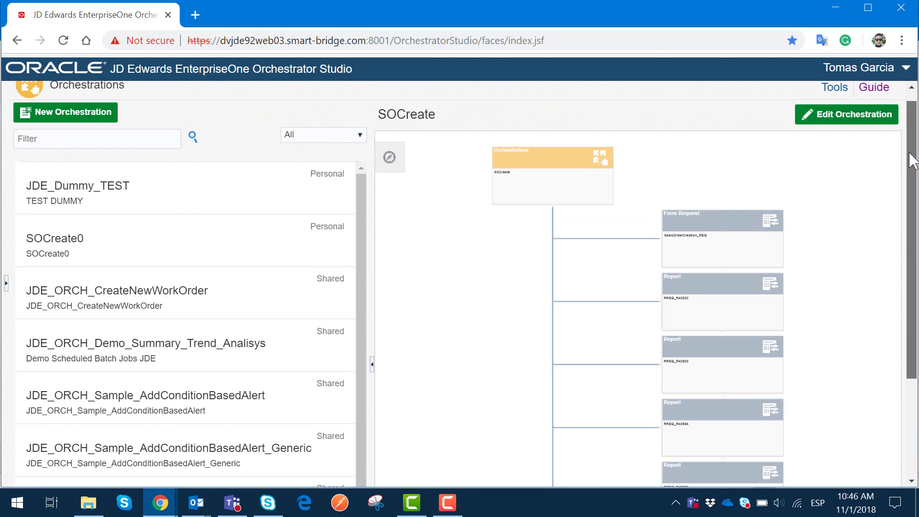
scroll(913, 161, up, 1)
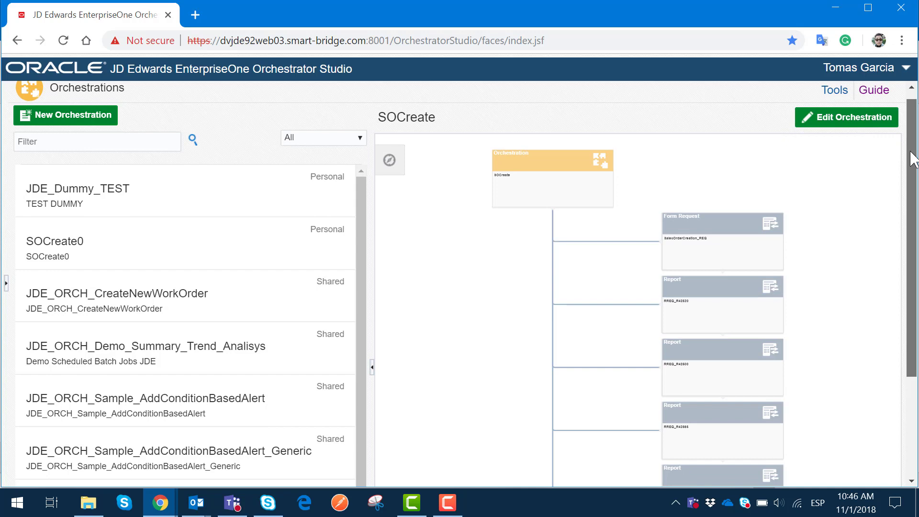
Step: Open the SalesOrderCreation_REQ form request from the SOCreate diagram
click(691, 225)
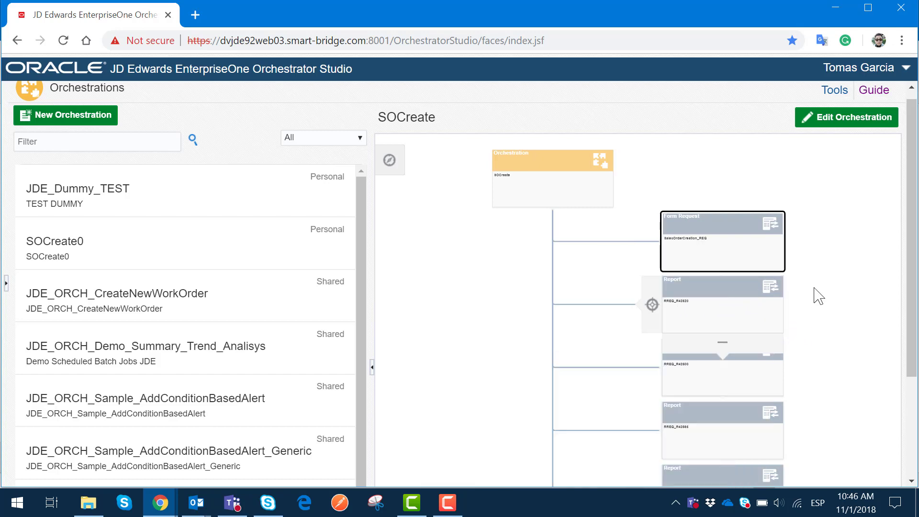
scroll(821, 292, down, 1)
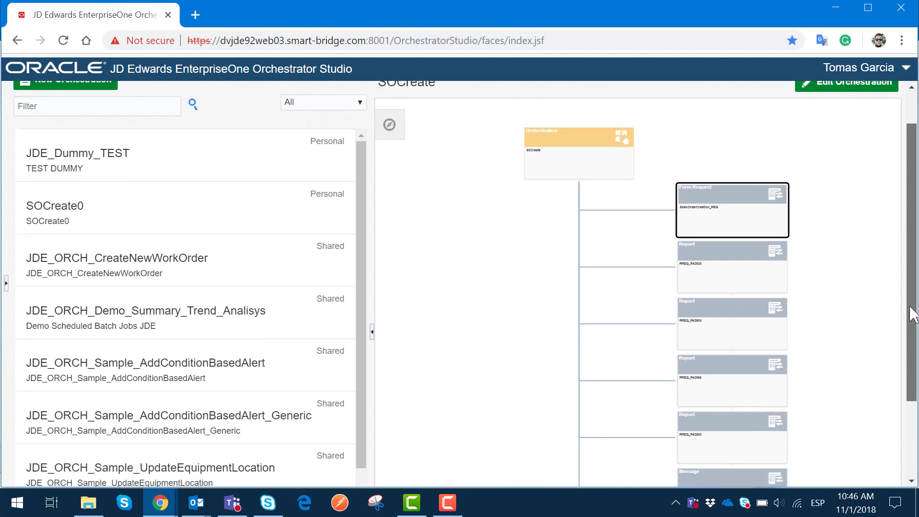
scroll(756, 275, down, 3)
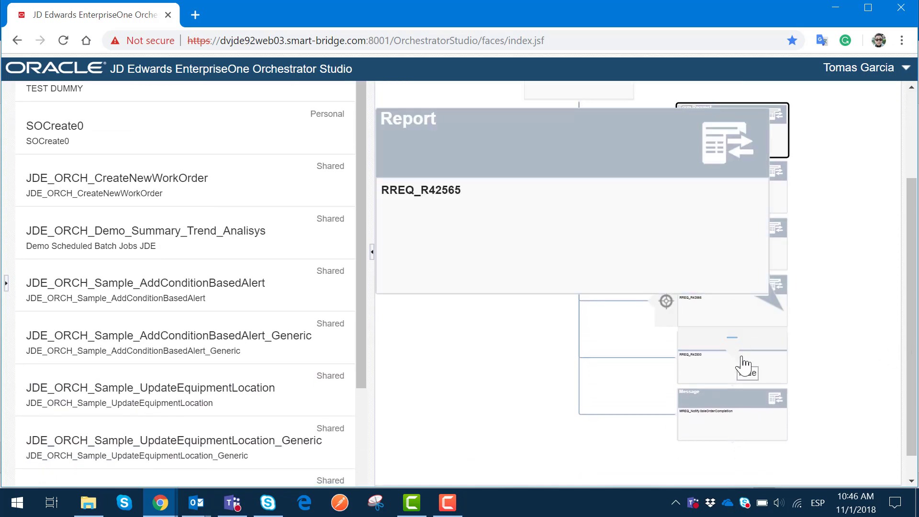
mouse_move(757, 372)
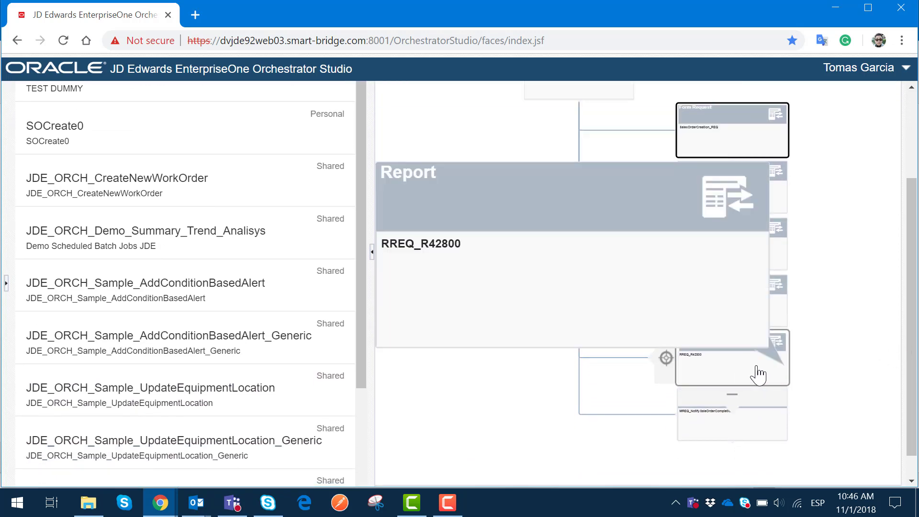
click(709, 367)
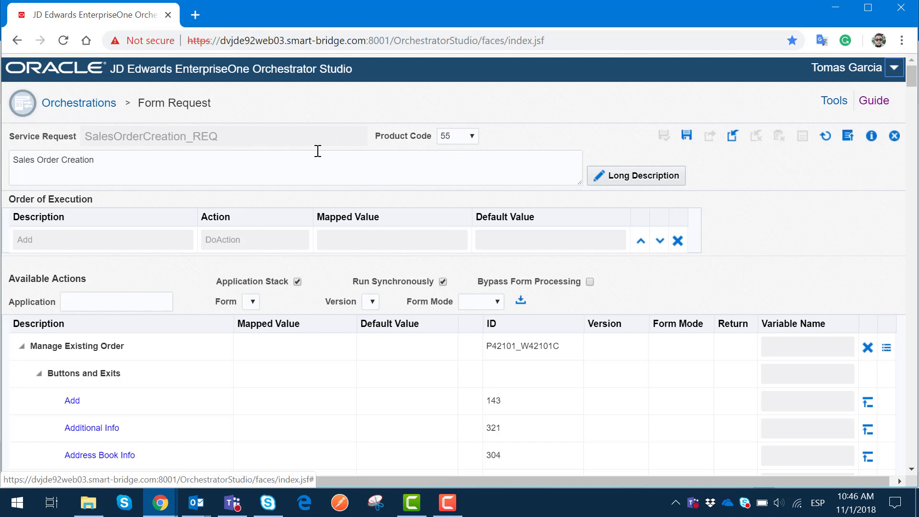
click(489, 346)
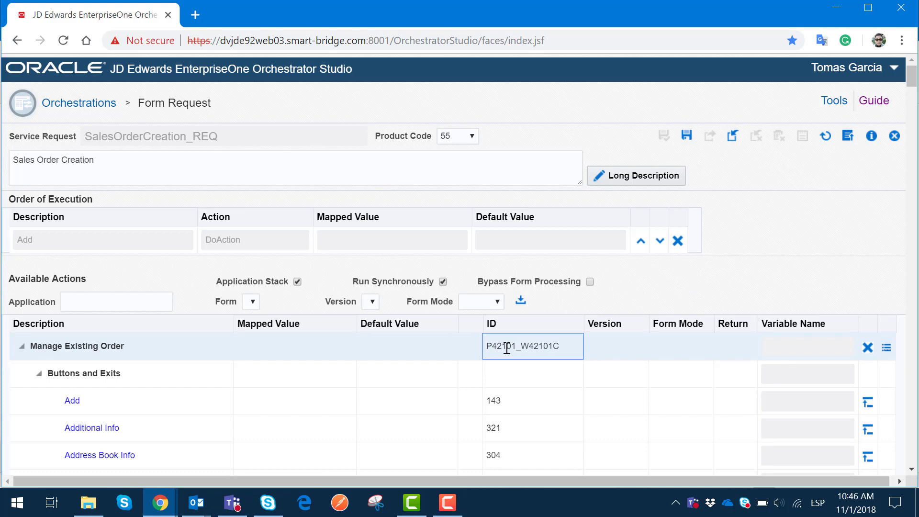
scroll(507, 348, down, 4)
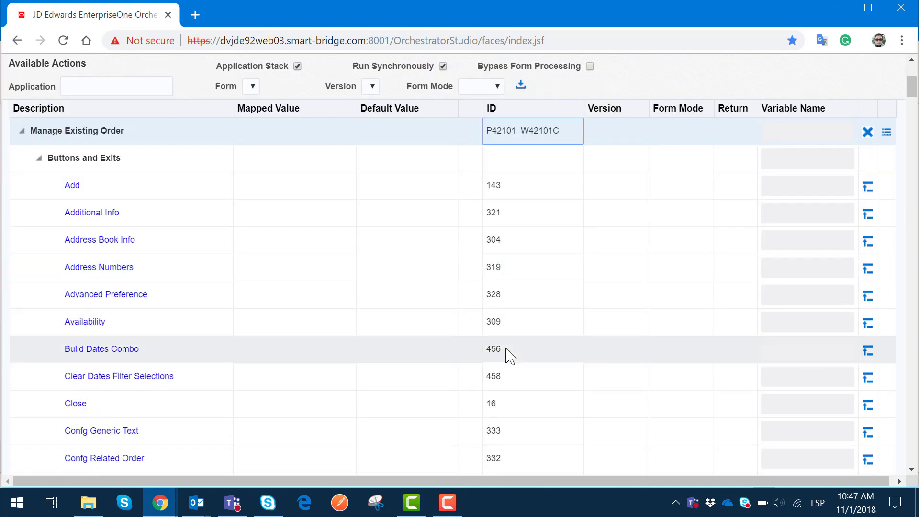
scroll(506, 349, down, 20)
scroll(507, 356, down, 20)
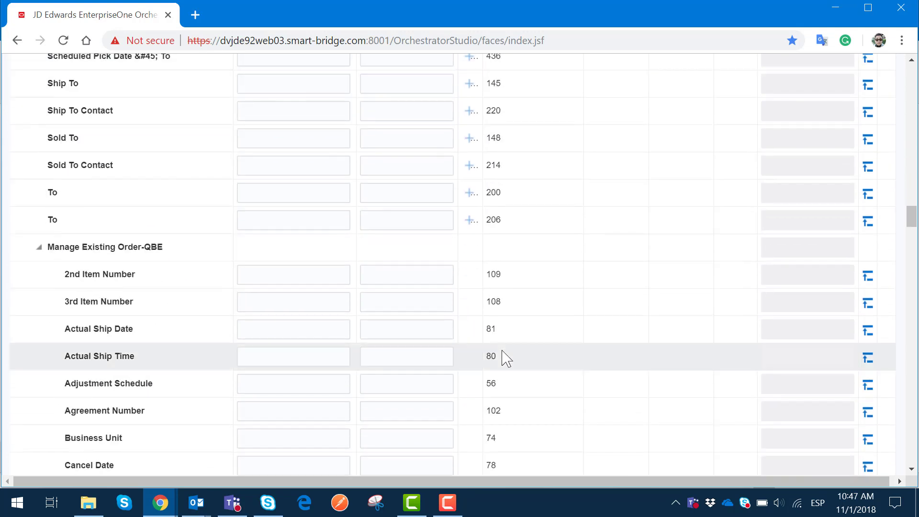
scroll(506, 358, down, 15)
scroll(503, 362, down, 20)
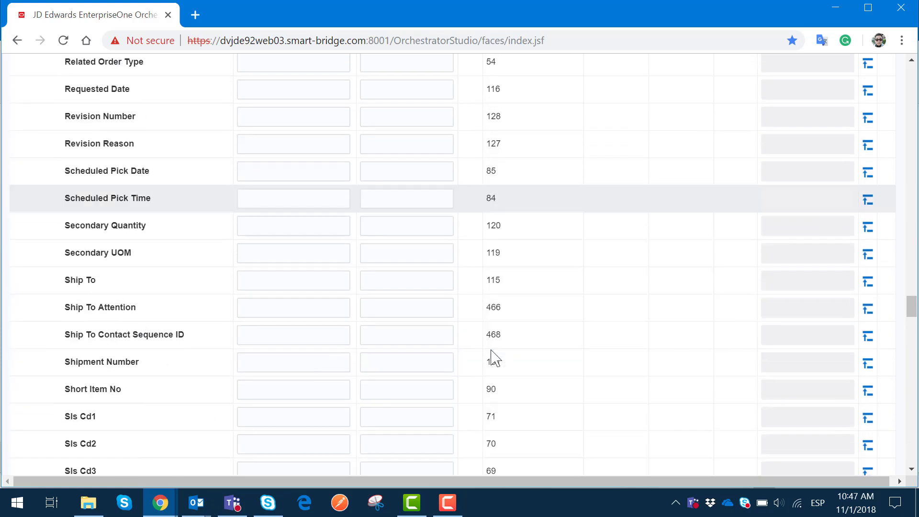
drag(910, 309, 896, 68)
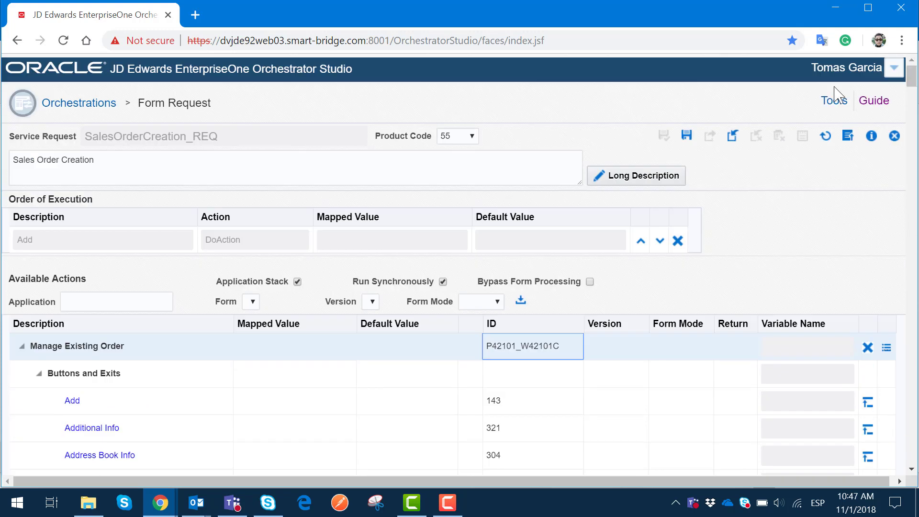
Step: Browse the Enter New Order action's Sales Order Detail controls, then collapse it
click(41, 375)
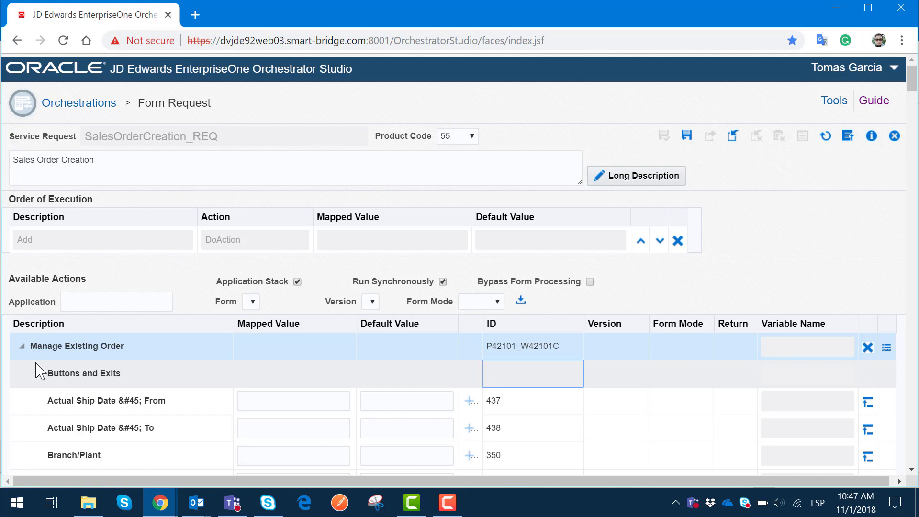
scroll(70, 371, down, 8)
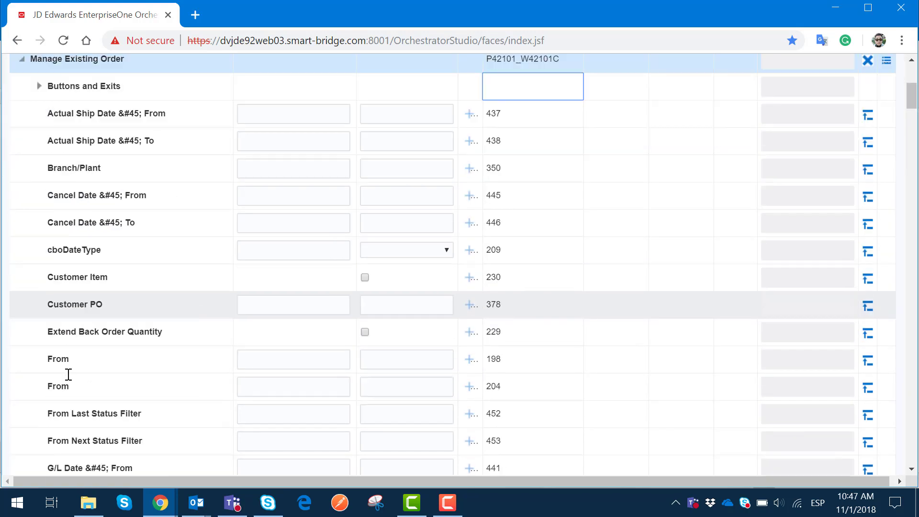
scroll(65, 367, up, 8)
click(21, 346)
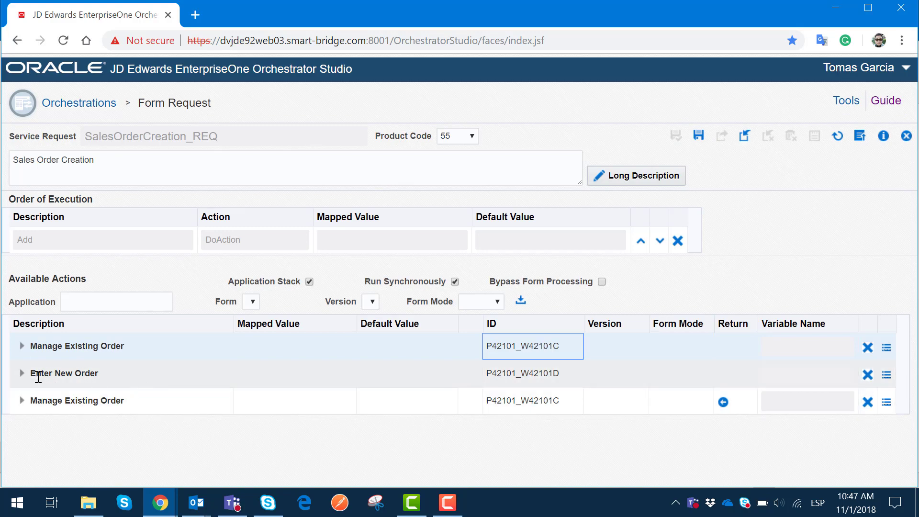
click(22, 374)
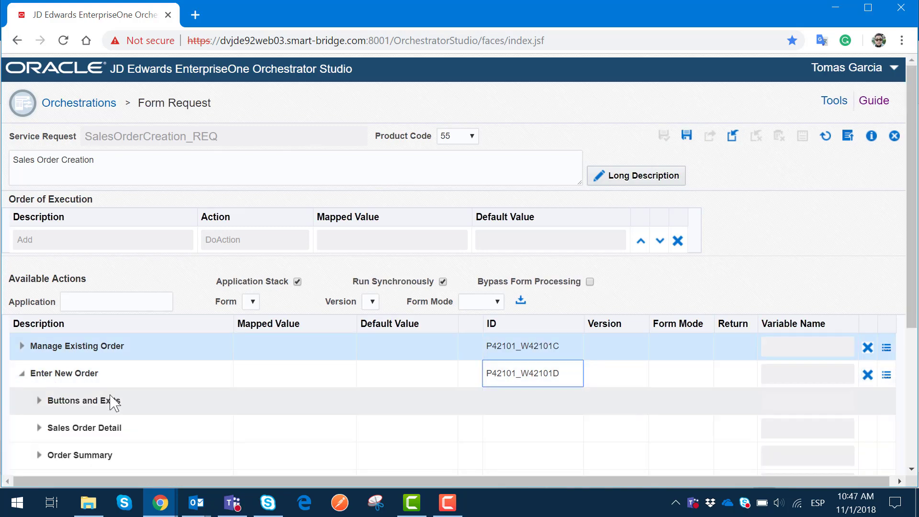
scroll(105, 401, down, 4)
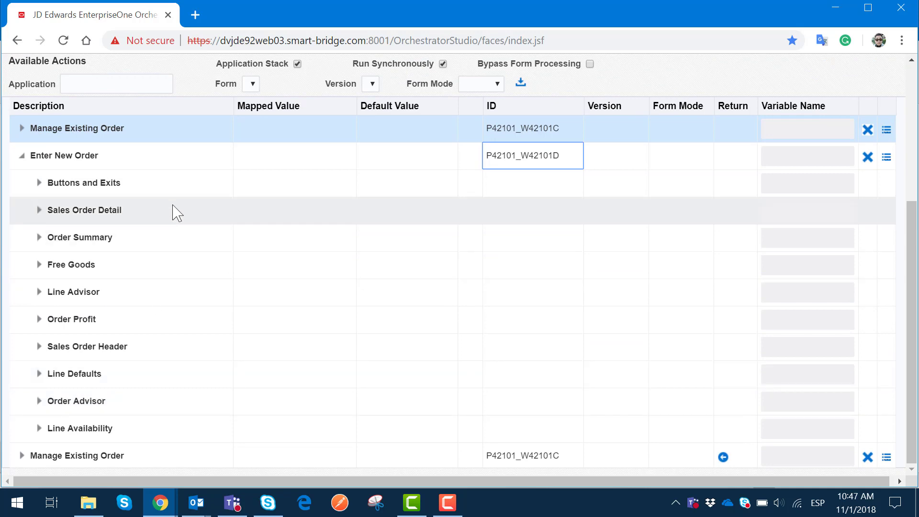
click(39, 211)
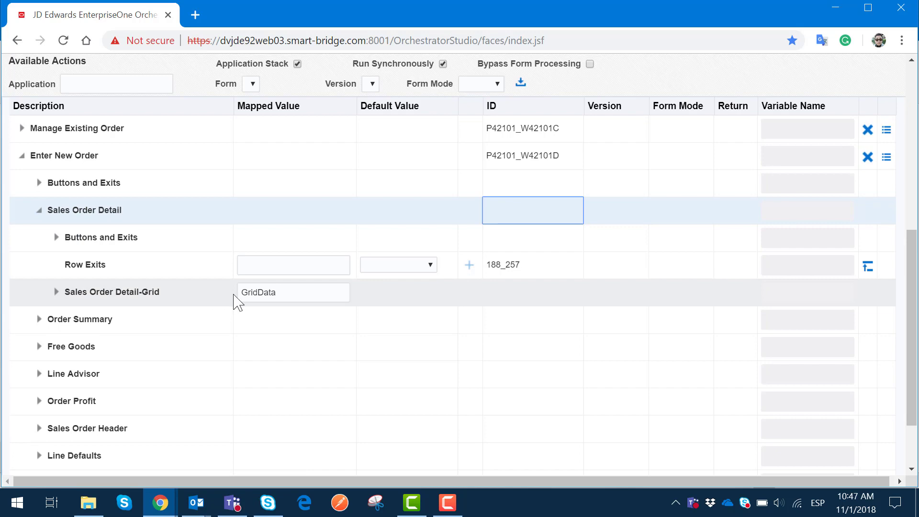
click(40, 211)
click(21, 156)
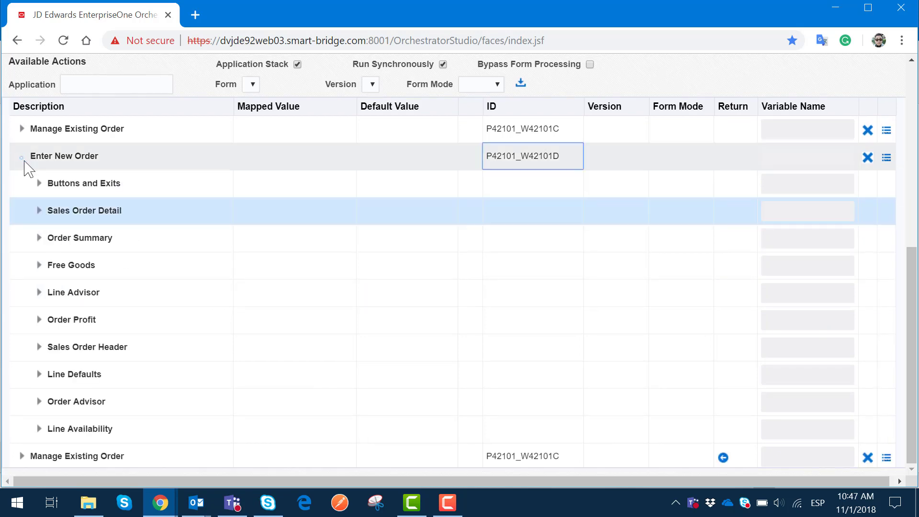
Step: Review the last Manage Existing Order action's Buttons and Exits, then collapse its controls
click(21, 456)
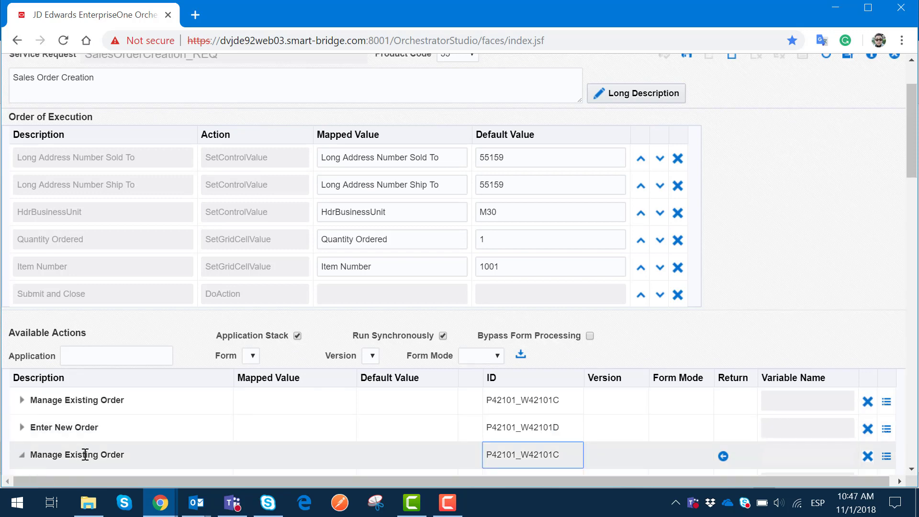
scroll(83, 455, down, 5)
scroll(82, 459, down, 12)
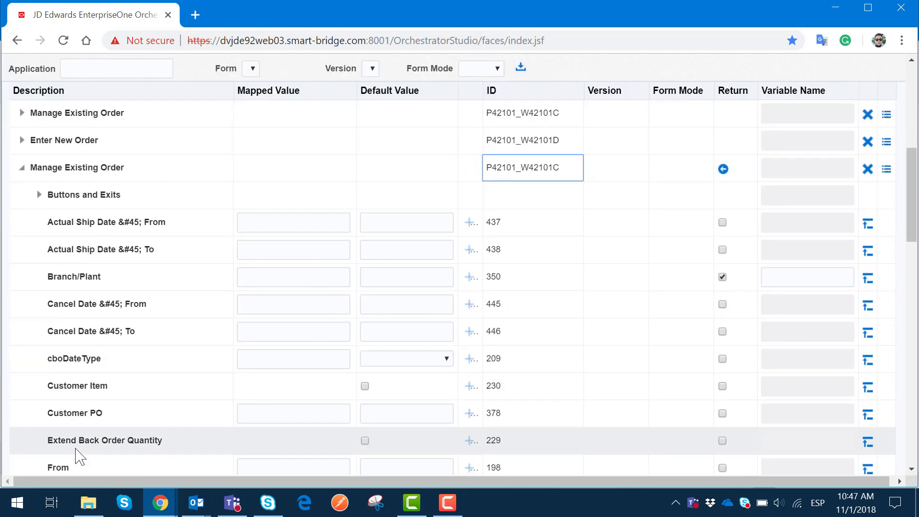
scroll(73, 451, down, 10)
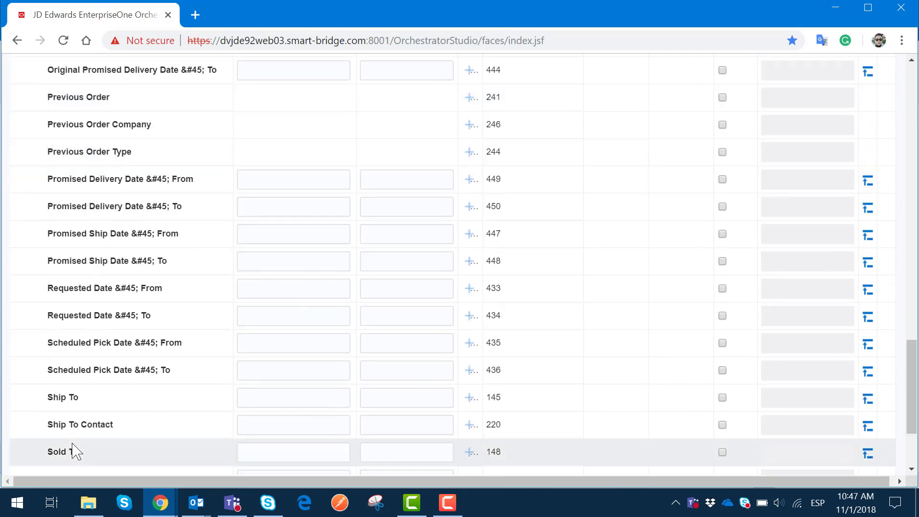
scroll(72, 450, up, 20)
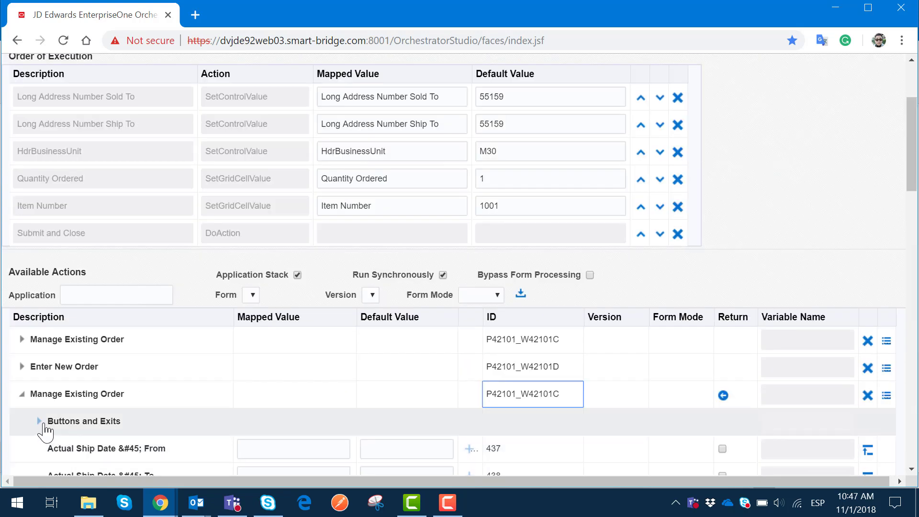
click(41, 422)
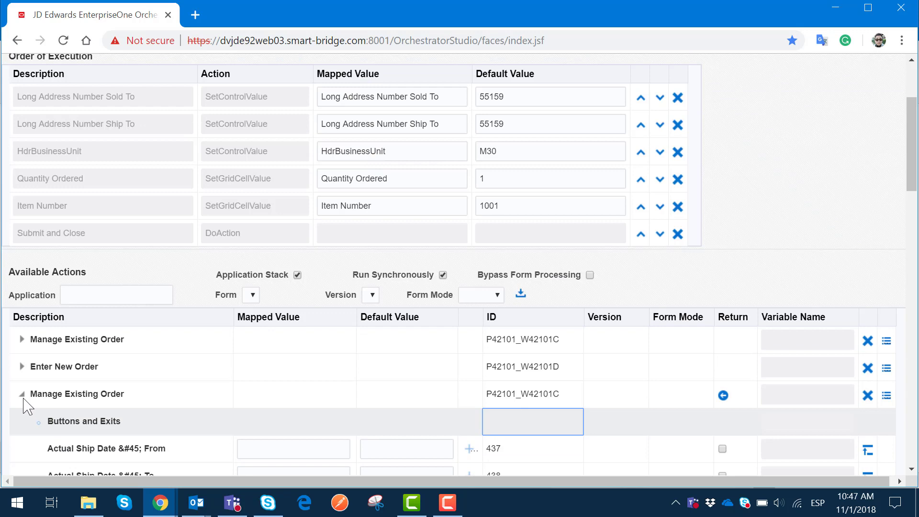
click(22, 396)
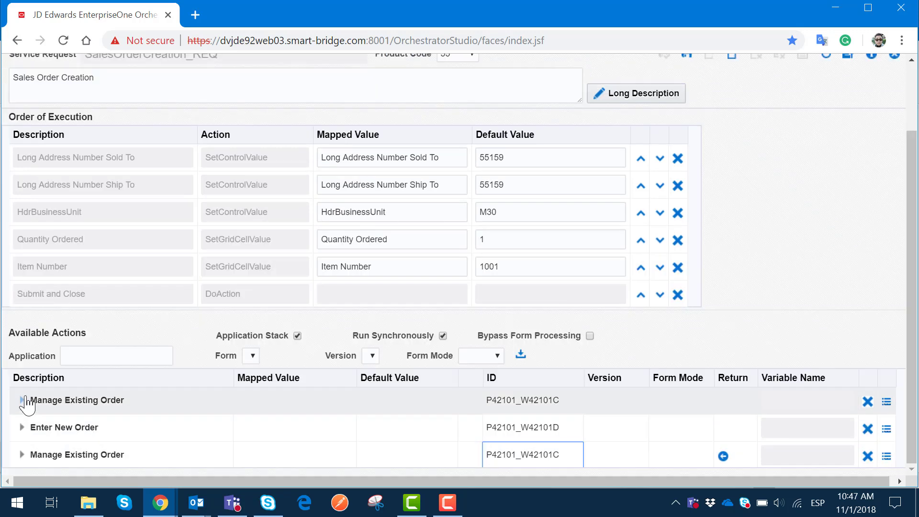
scroll(523, 332, up, 2)
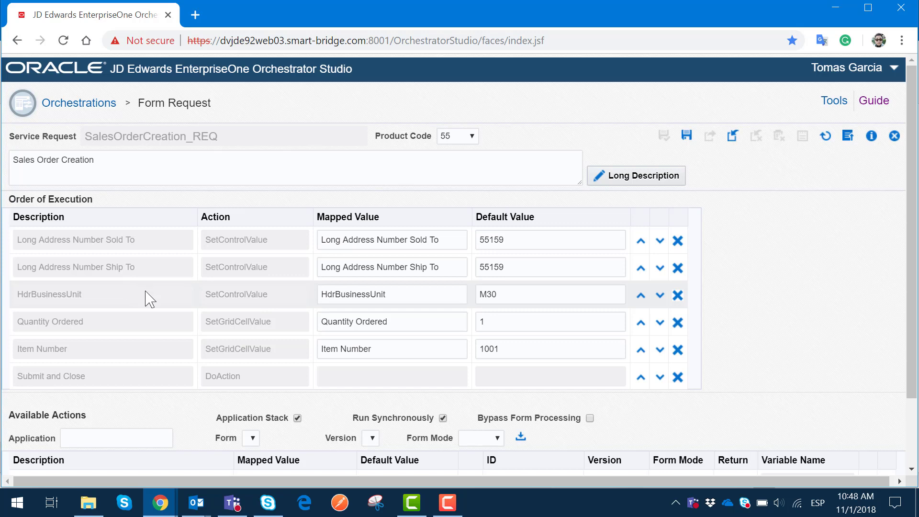
click(502, 321)
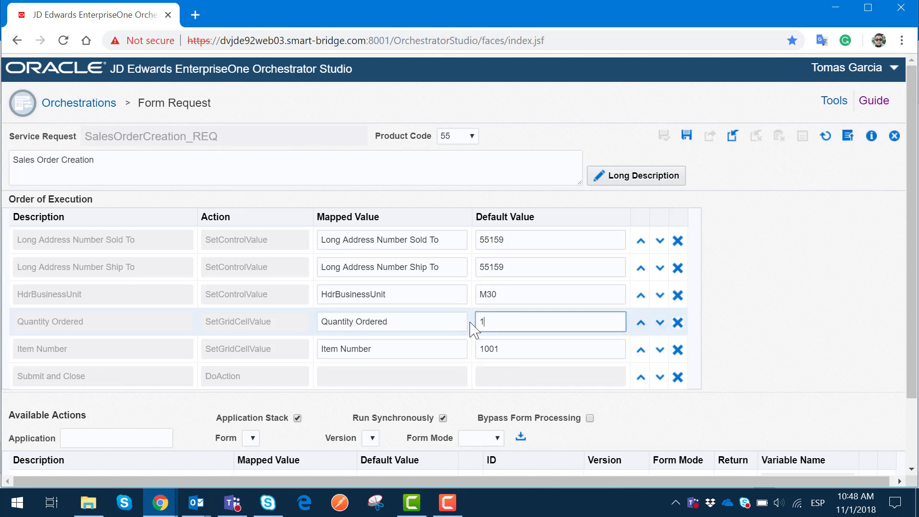
click(420, 324)
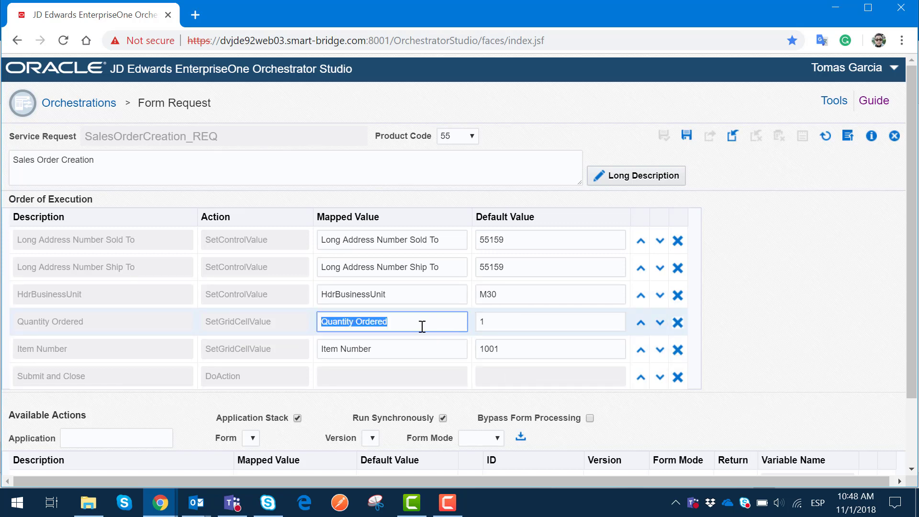
drag(502, 346, 478, 356)
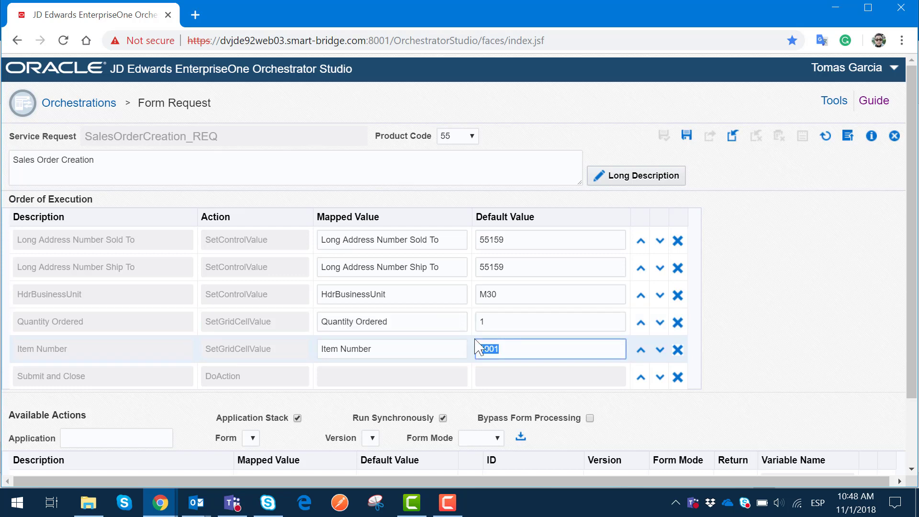
drag(505, 296, 474, 304)
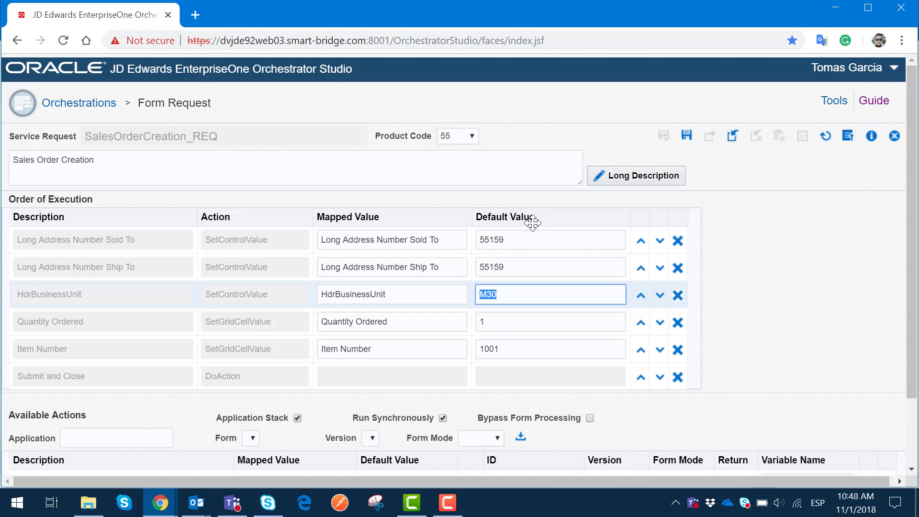
click(500, 350)
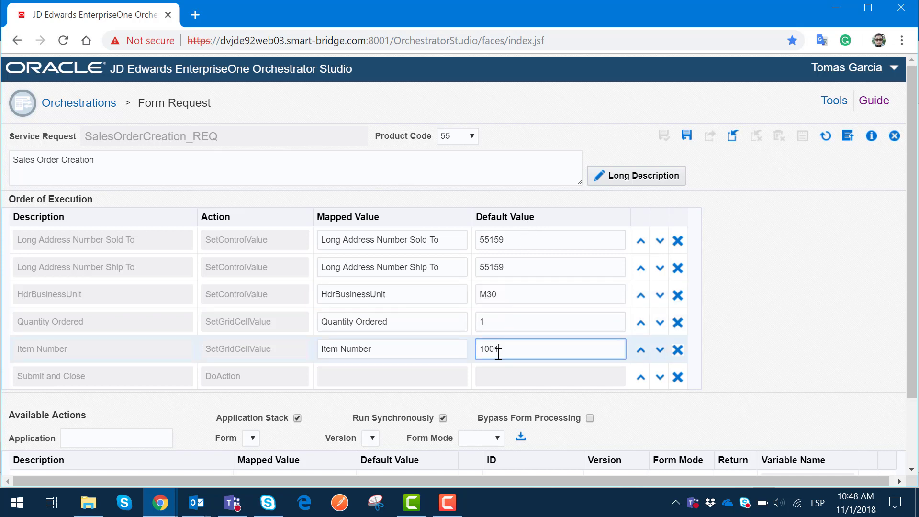
click(494, 322)
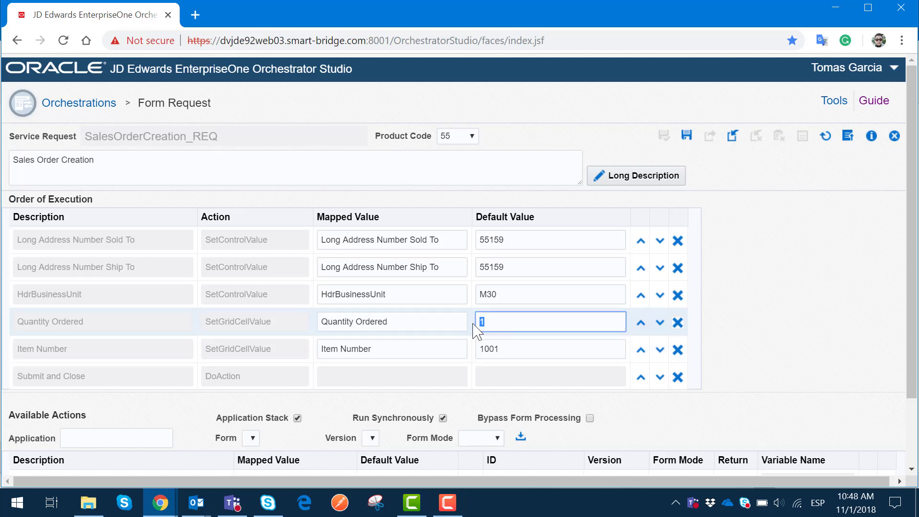
click(507, 298)
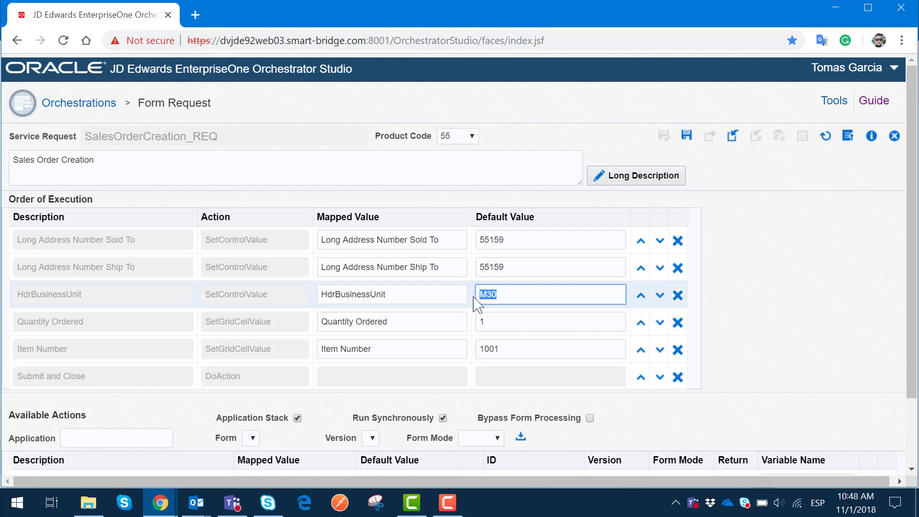
click(518, 271)
drag(518, 271, 456, 268)
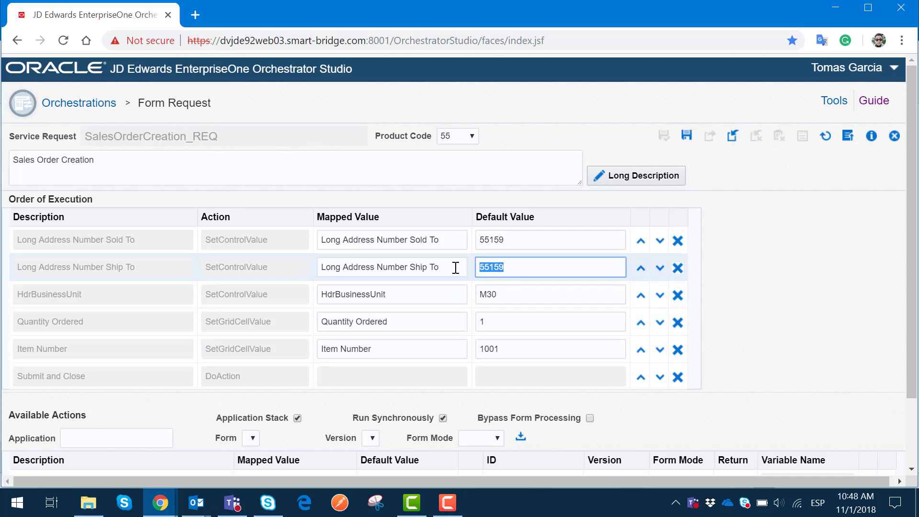
drag(521, 240, 465, 240)
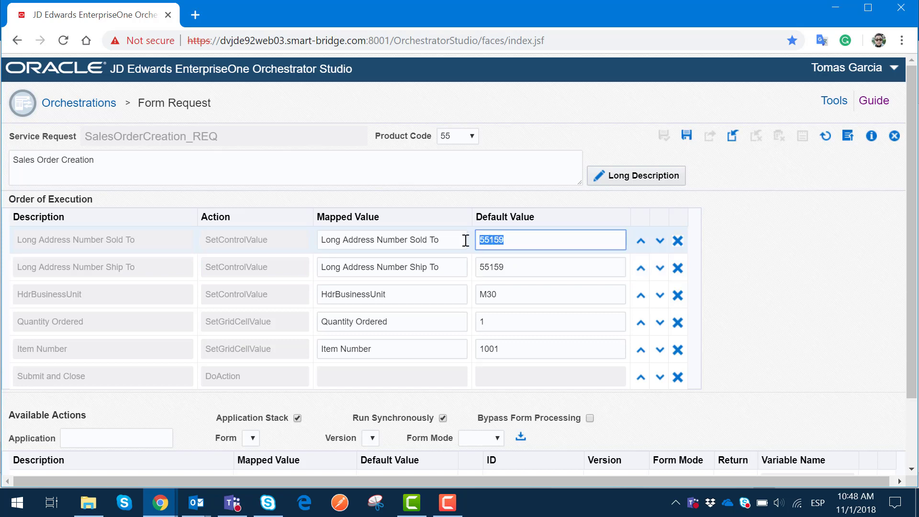
click(83, 110)
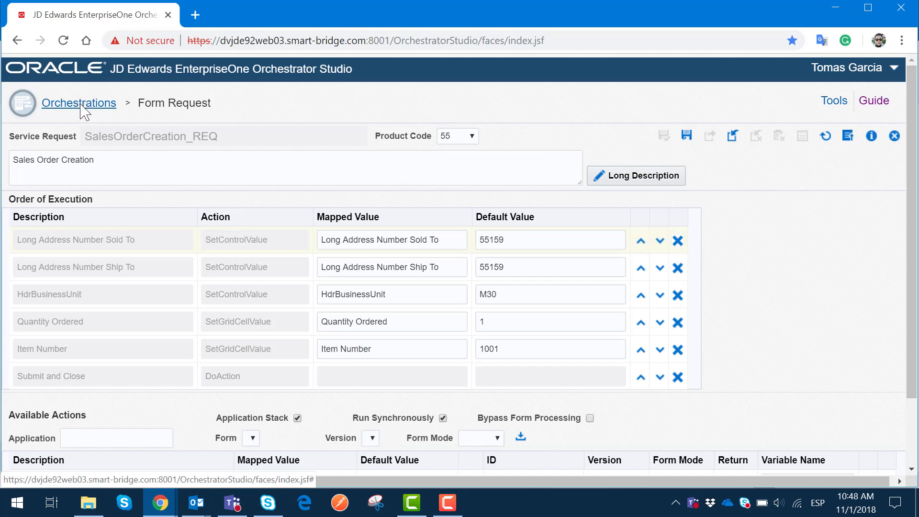
Step: Open the RREQ_R42520 Print Pick Slips report step from the SOCreate diagram
click(82, 109)
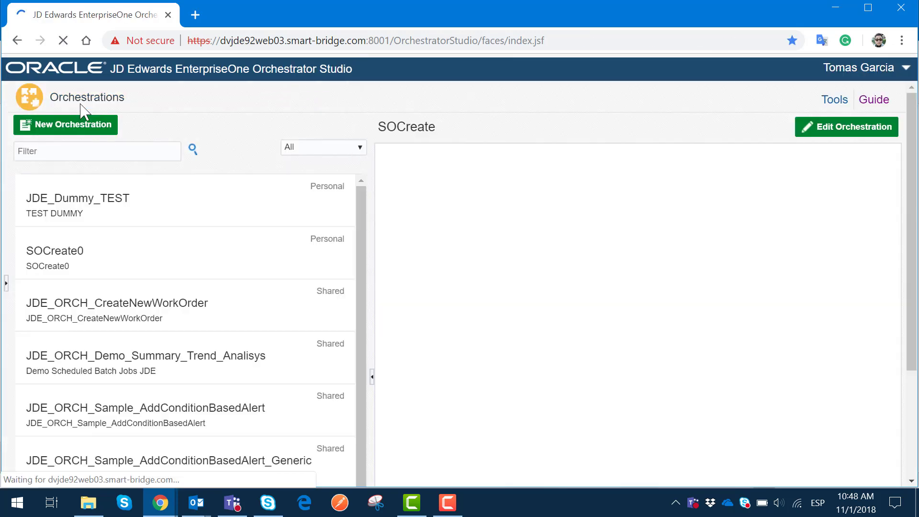
scroll(330, 428, down, 5)
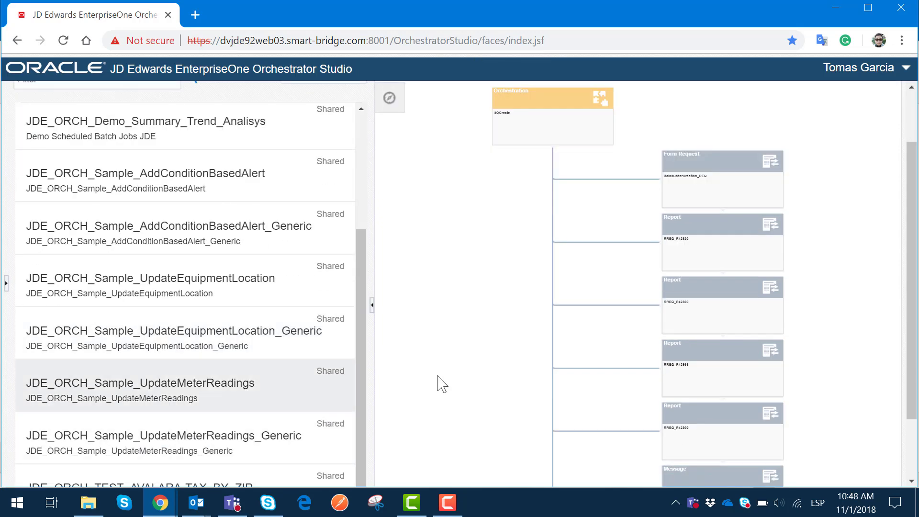
mouse_move(710, 249)
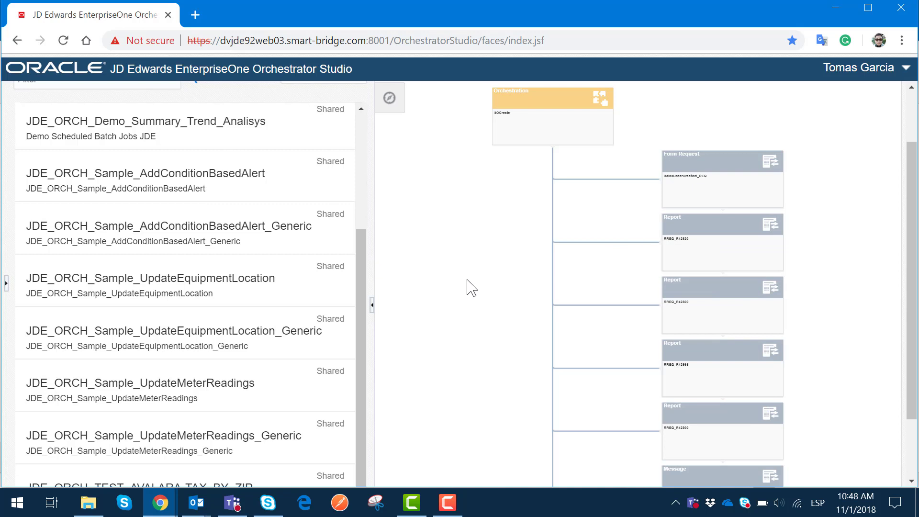
click(720, 243)
double_click(719, 243)
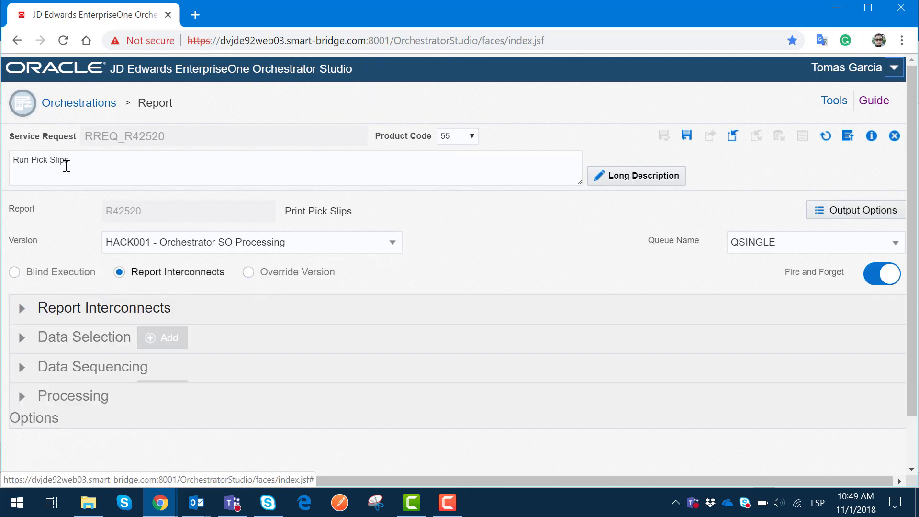
click(107, 239)
drag(107, 240, 315, 252)
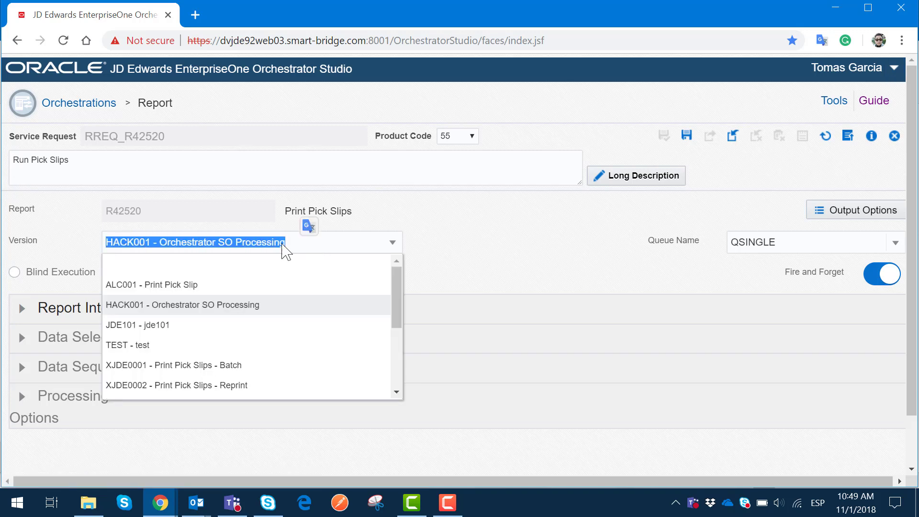
click(95, 239)
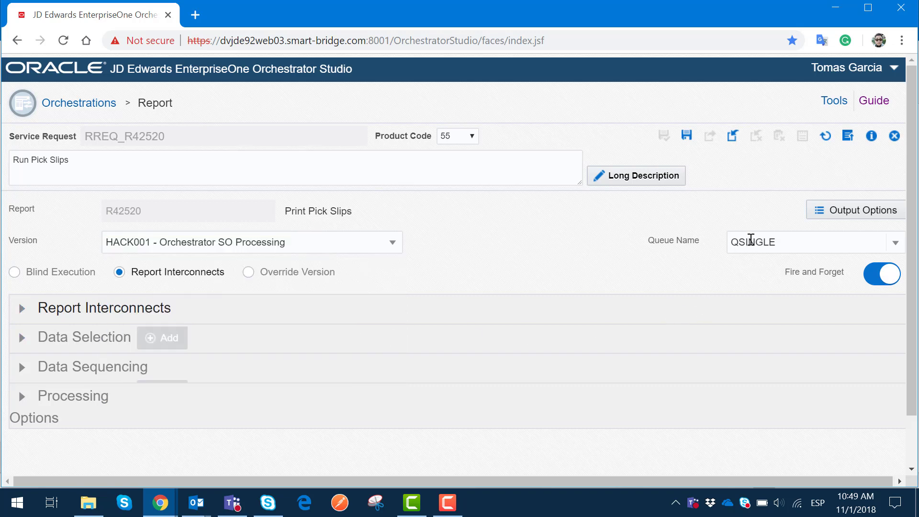
click(776, 245)
drag(776, 245, 731, 253)
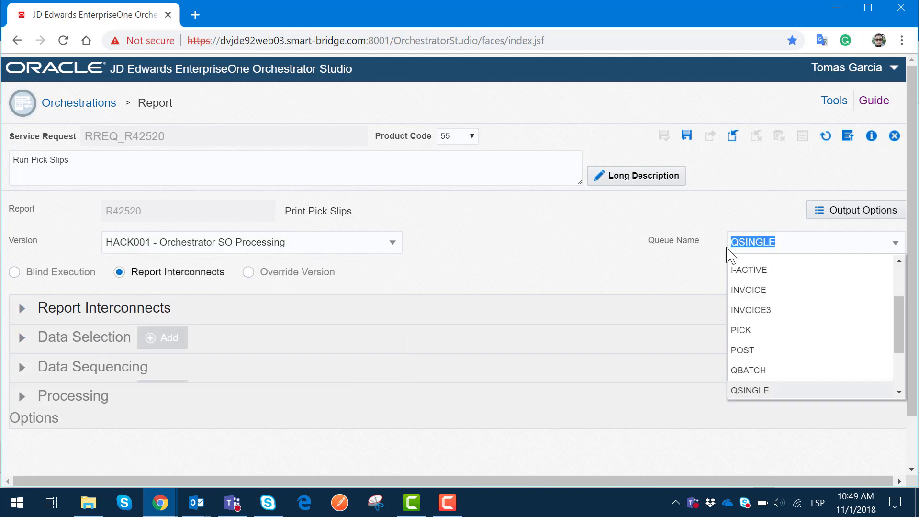
click(537, 260)
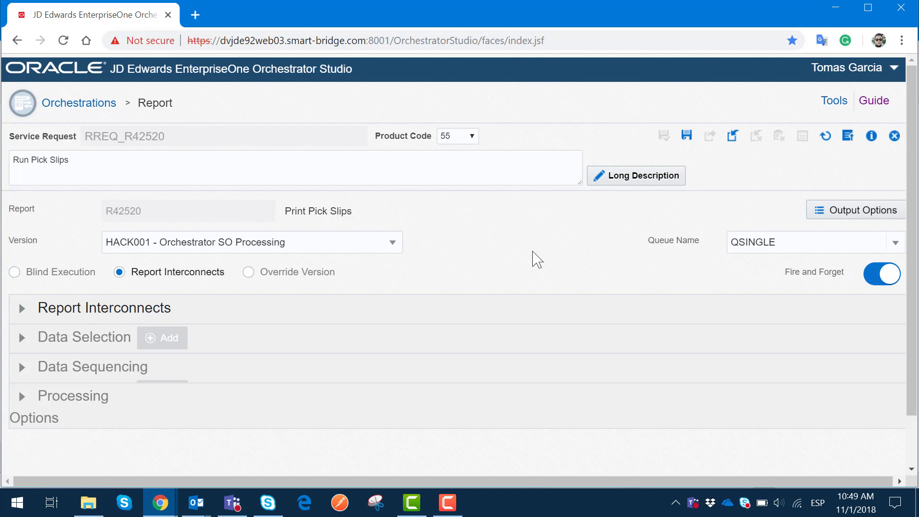
click(23, 311)
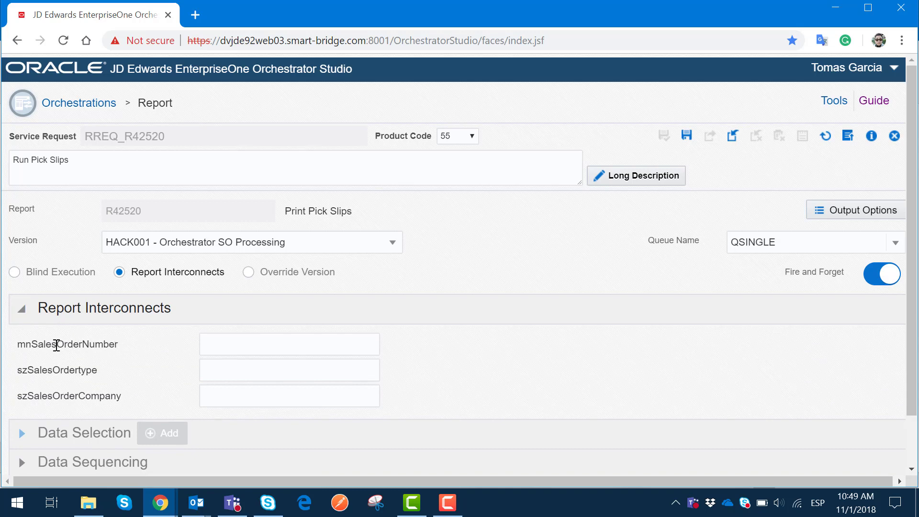
double_click(57, 345)
double_click(71, 371)
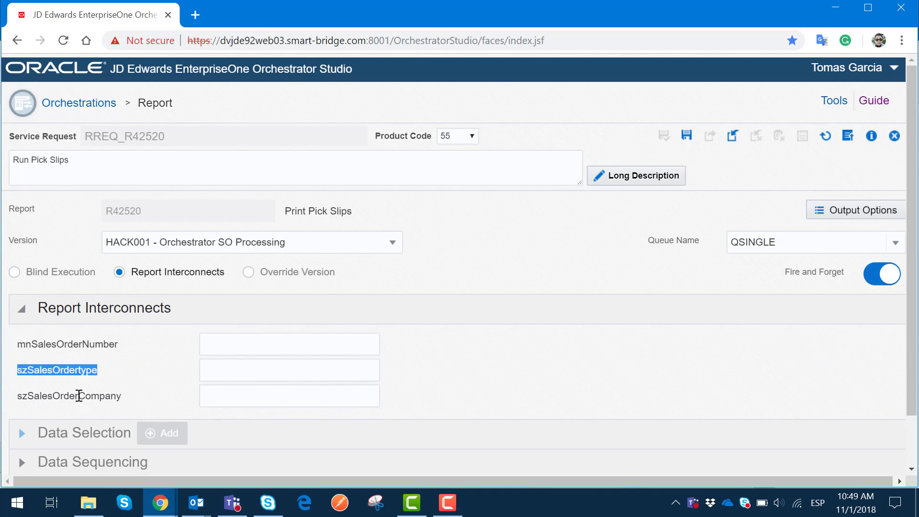
double_click(79, 395)
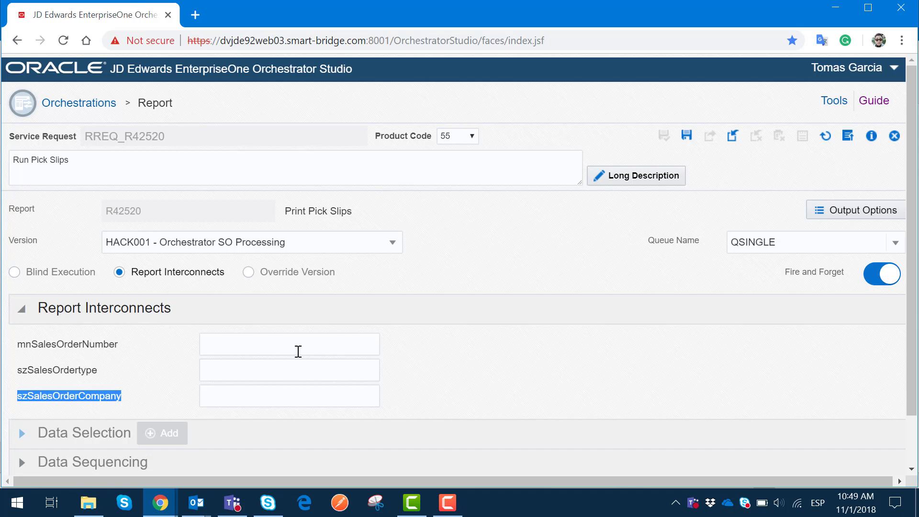
click(195, 344)
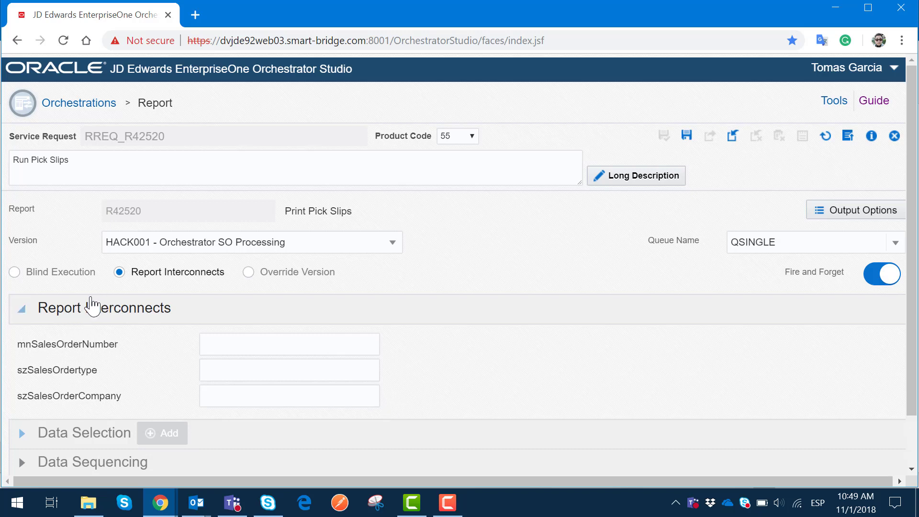
drag(118, 344, 28, 344)
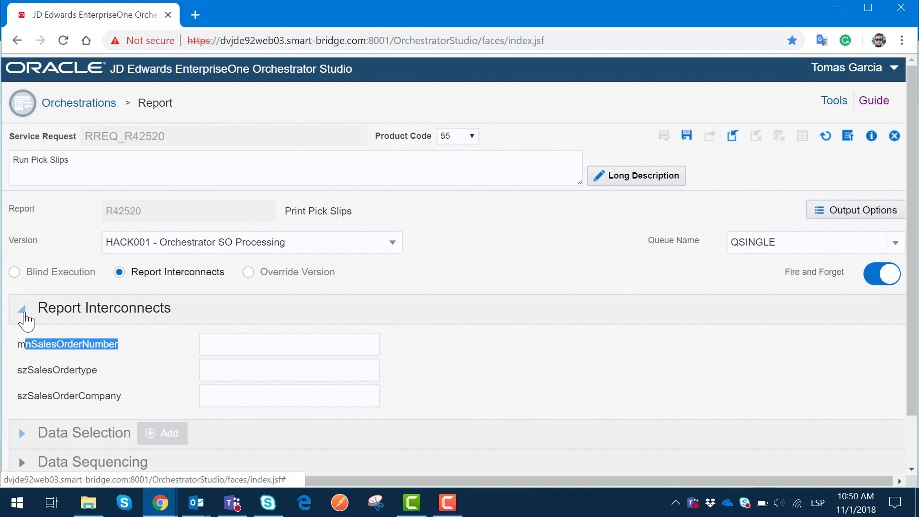
click(22, 311)
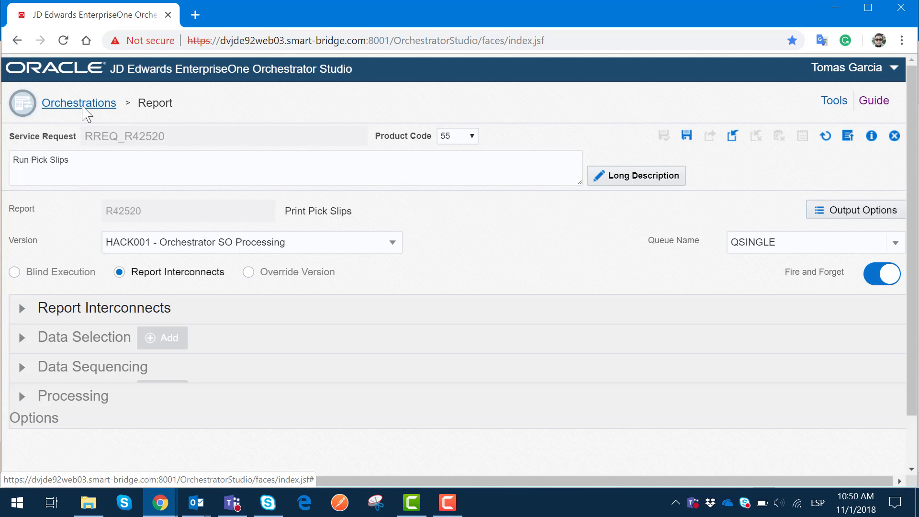
Step: View the RREQ_R42500 Ship Confirm report step, noting report R42500, then return to orchestrations
click(83, 104)
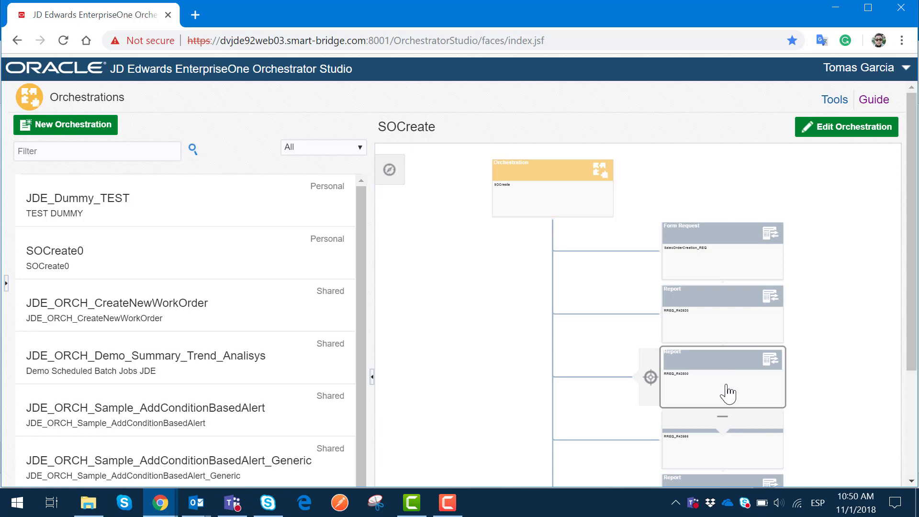
mouse_move(728, 394)
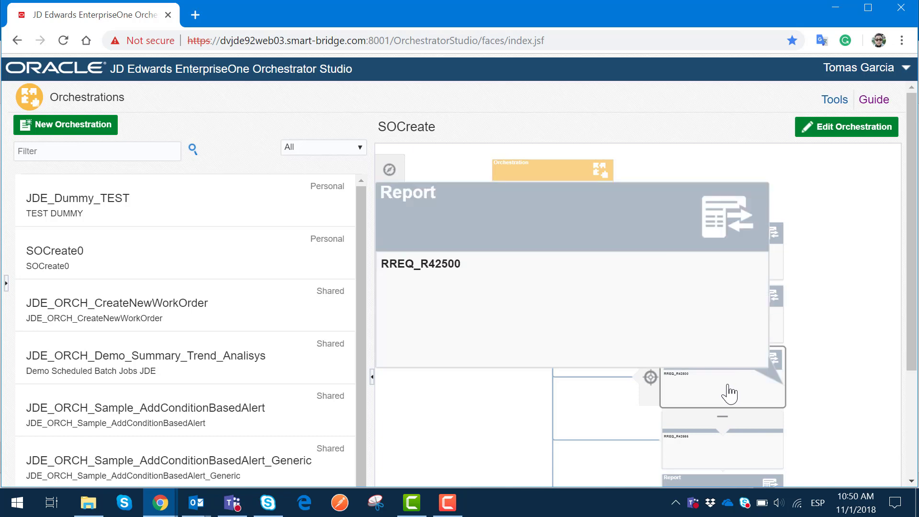
click(728, 395)
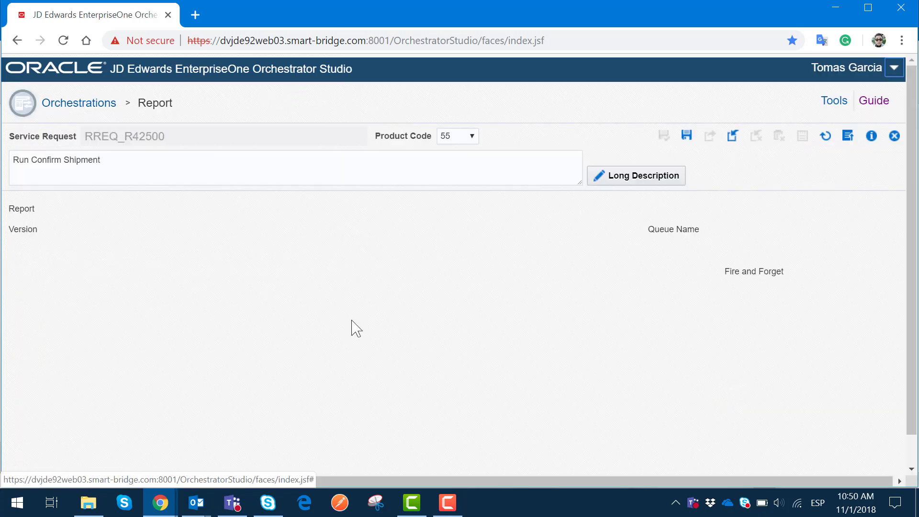
drag(32, 160, 113, 166)
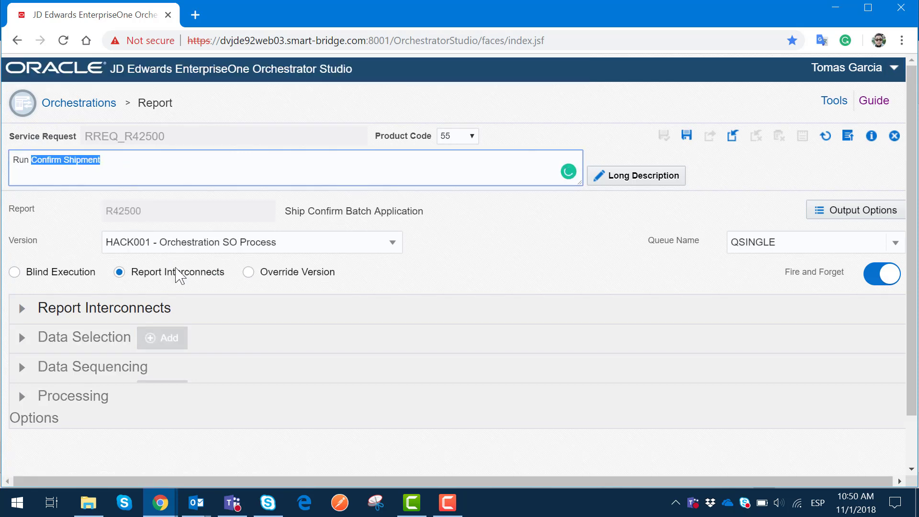
drag(141, 212, 106, 214)
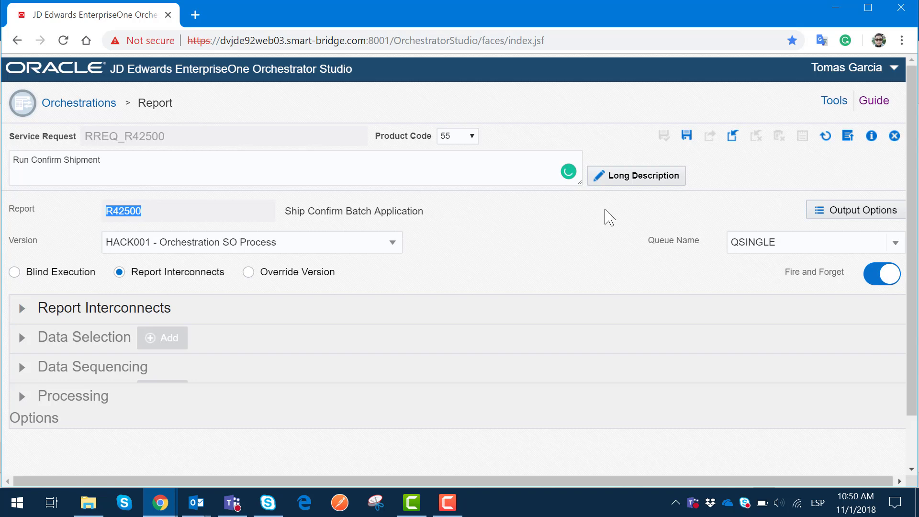
click(86, 106)
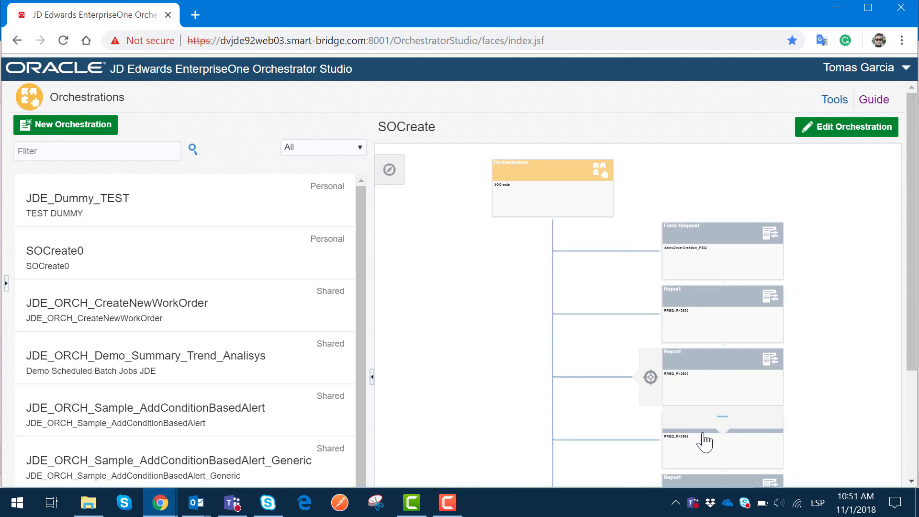
Step: Start a new orchestration named 'Demo Workflow Automation'
mouse_move(705, 447)
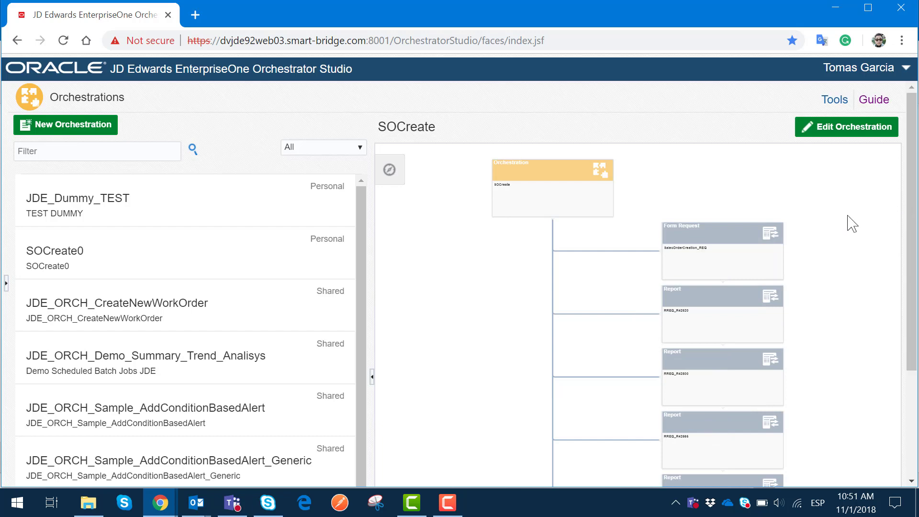
click(105, 128)
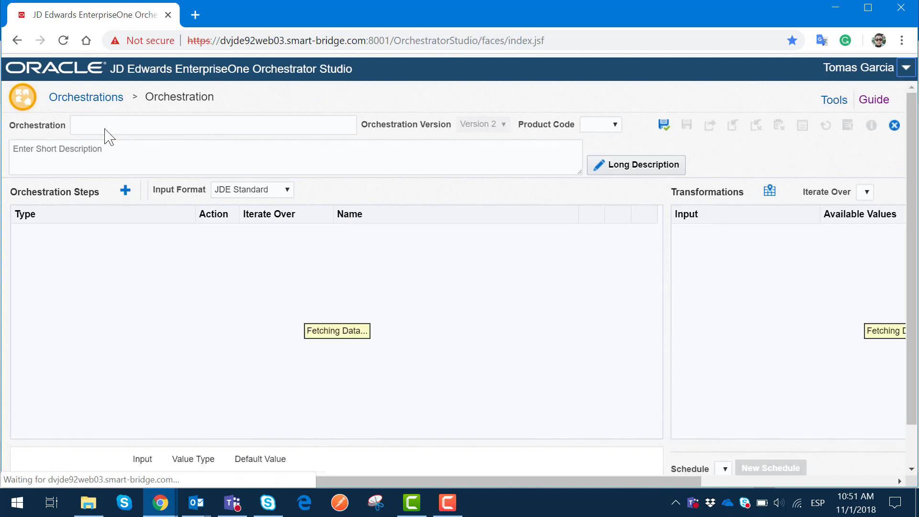
click(105, 128)
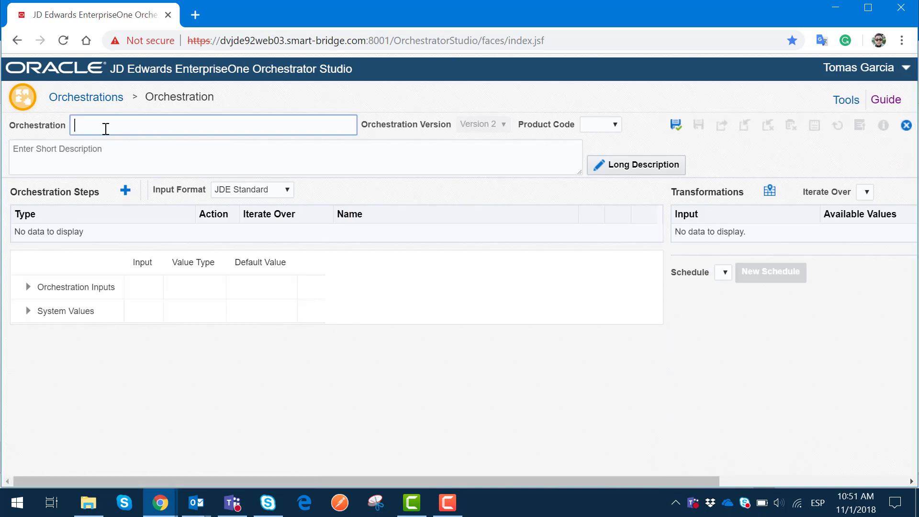
text(DemoWorkflow )
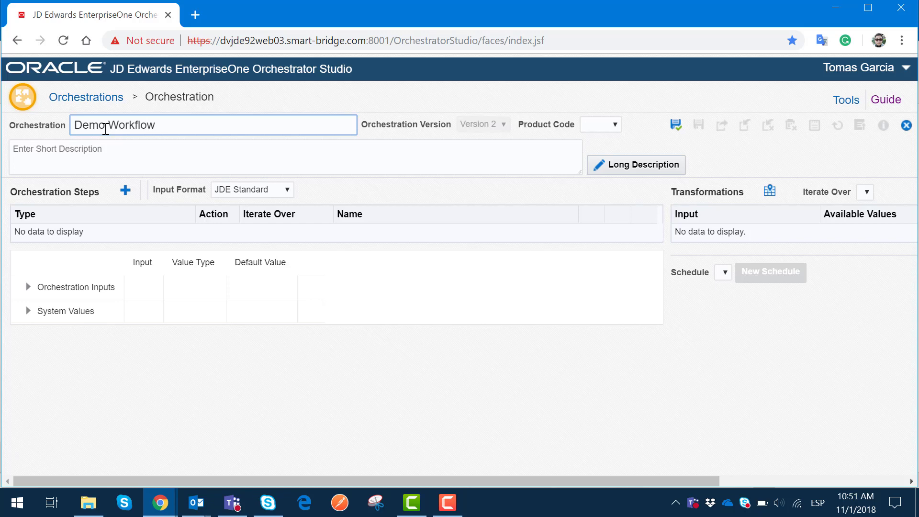
text(Auroma)
key(BackSpace)
key(BackSpace)
text(matio)
Step: Set the new orchestration's product code to 55
click(589, 127)
click(612, 139)
click(617, 126)
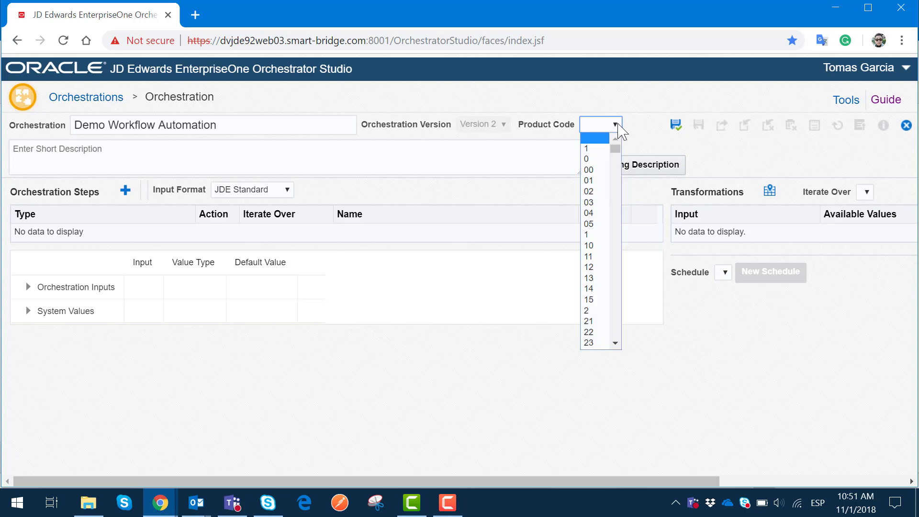
scroll(602, 301, down, 3)
scroll(602, 306, down, 5)
scroll(602, 316, down, 15)
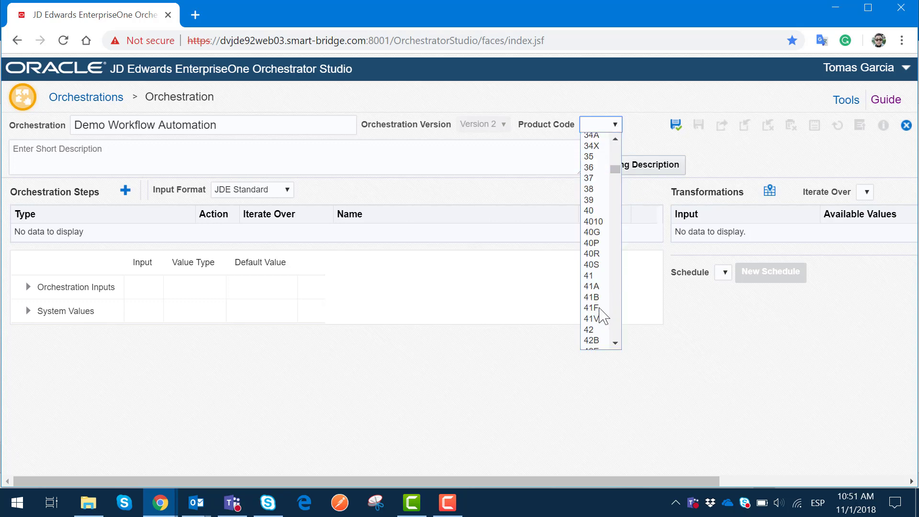
scroll(602, 315, down, 10)
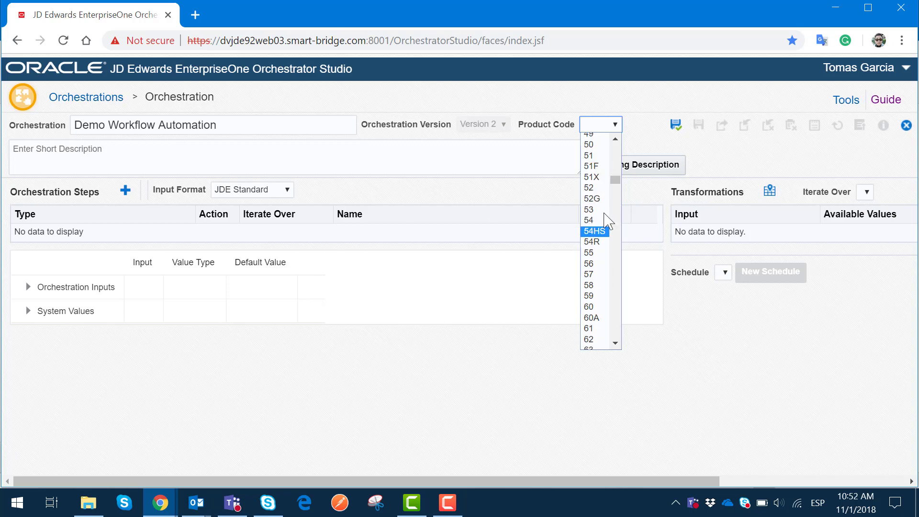
click(596, 252)
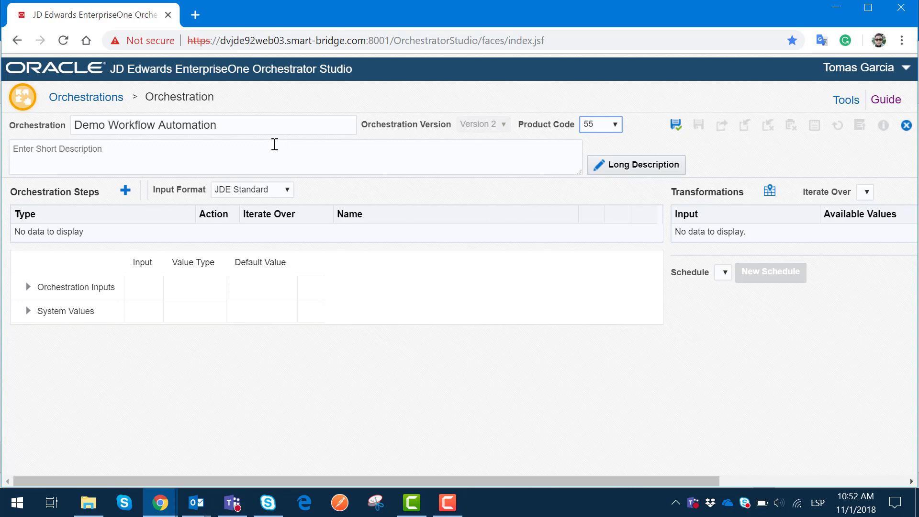
click(274, 144)
Step: Enter 'Demo for Workflow' as the orchestration's short description
text(Demore)
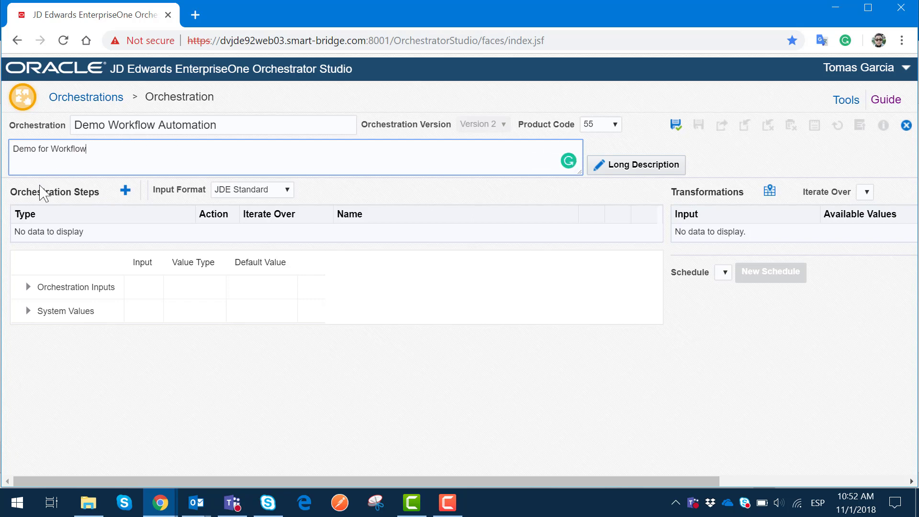
drag(10, 192, 112, 211)
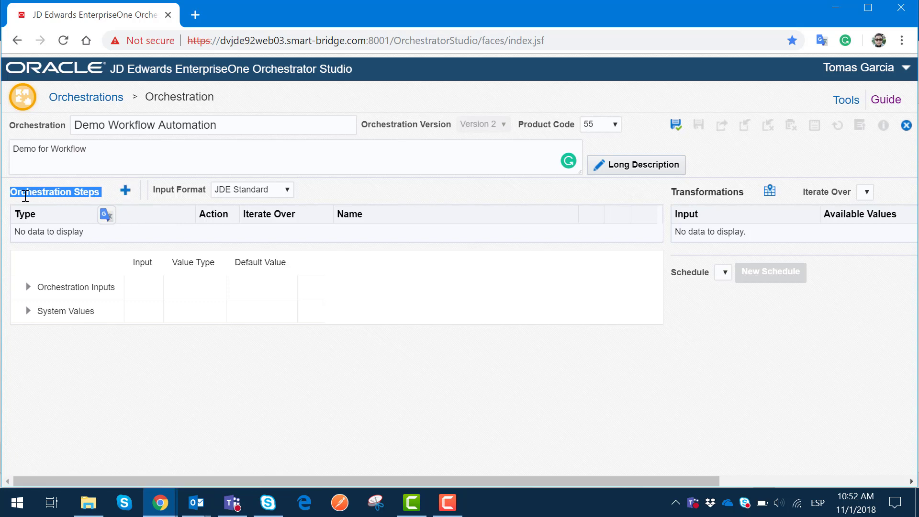
Step: Add a Service Request step to the Demo Workflow Automation orchestration
click(123, 194)
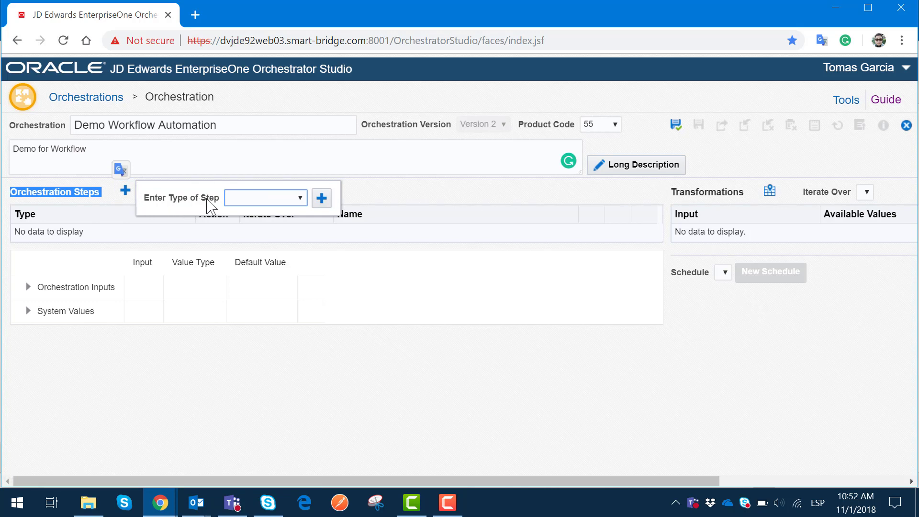
click(236, 201)
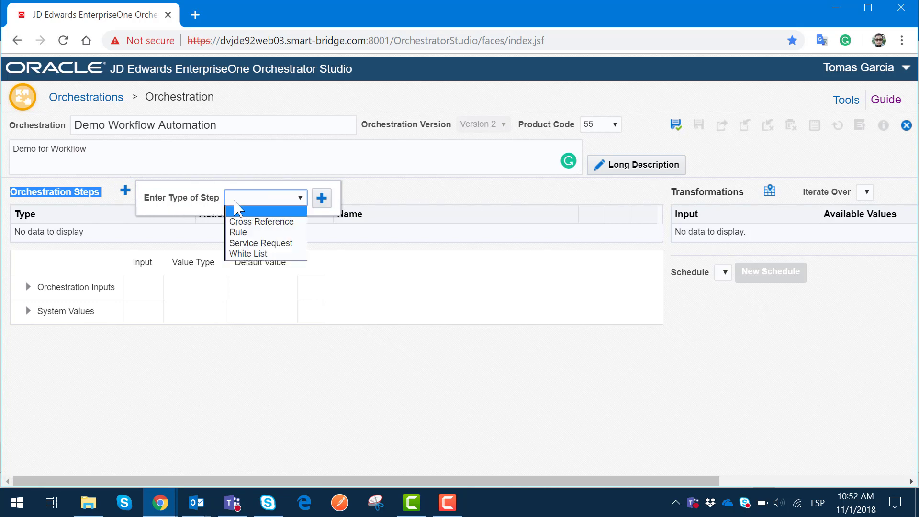
click(277, 243)
click(322, 198)
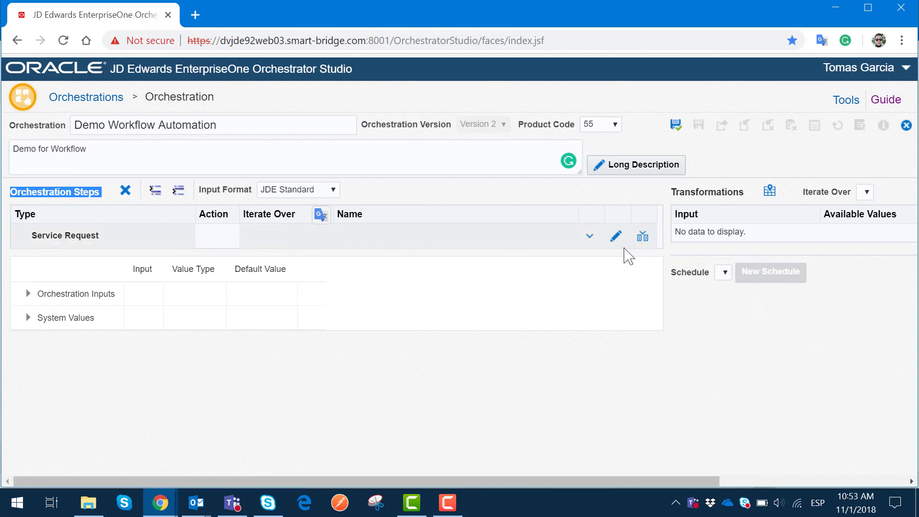
Step: Assign SOCreate as the new step's service request
click(598, 246)
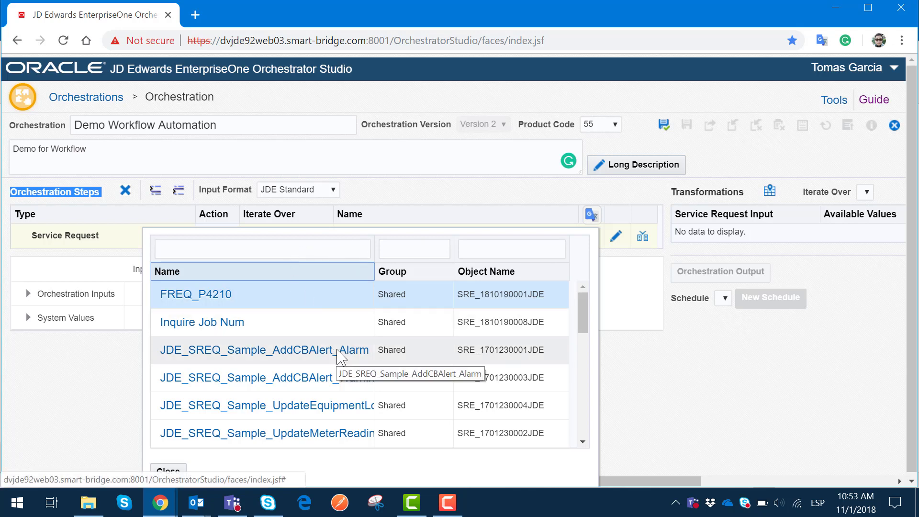
scroll(341, 358, down, 5)
click(338, 364)
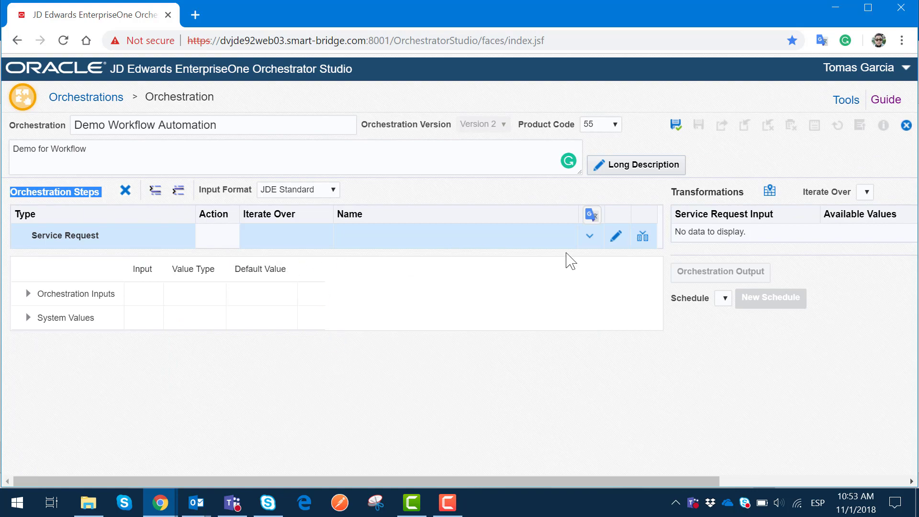
click(591, 239)
click(316, 383)
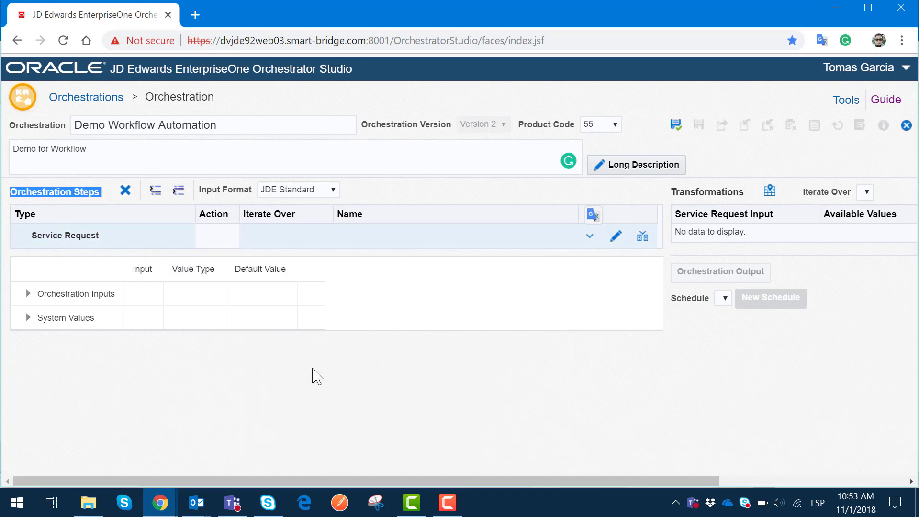
click(592, 238)
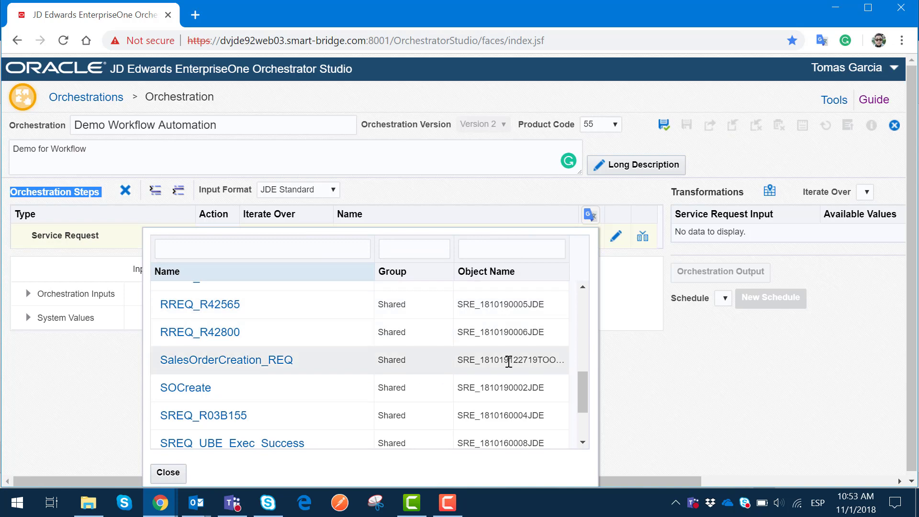
drag(583, 400, 582, 435)
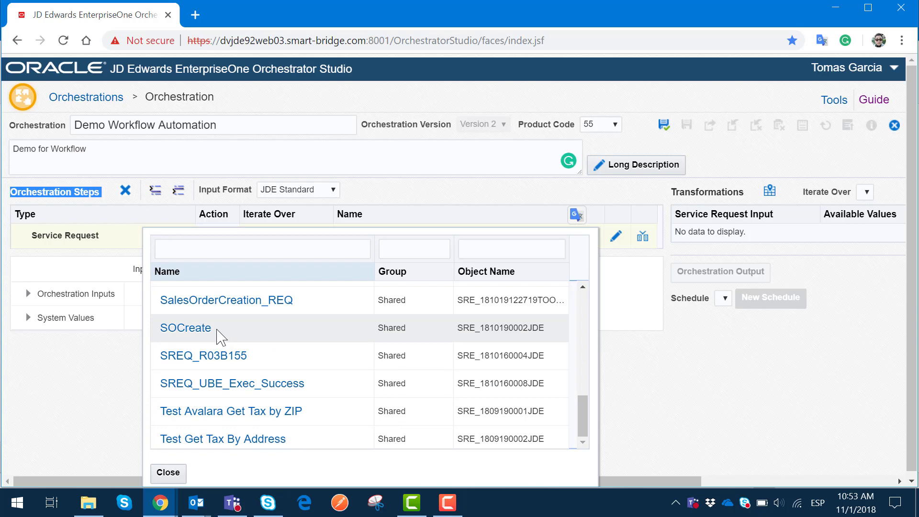
click(178, 329)
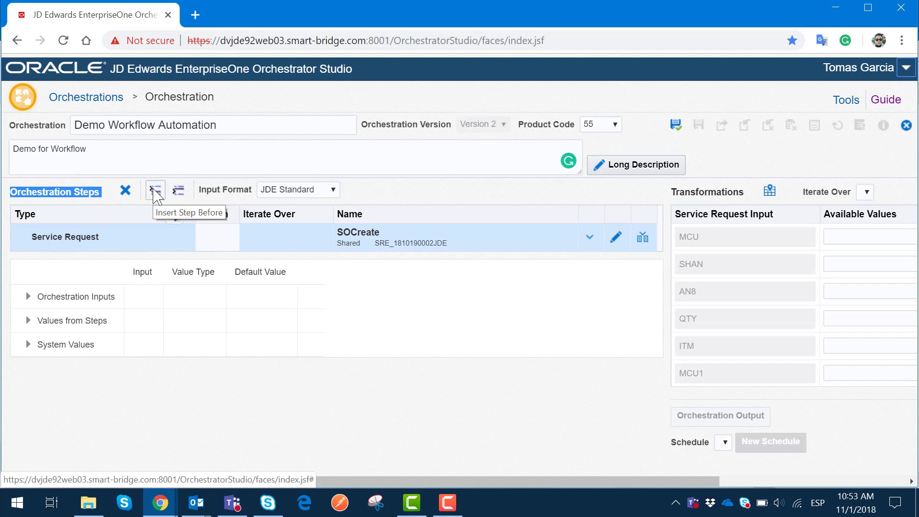
click(41, 237)
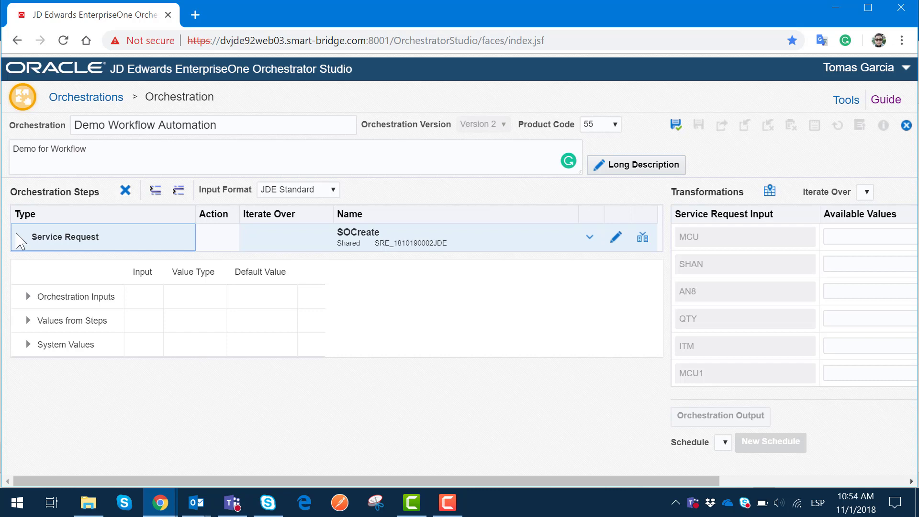
drag(29, 238, 97, 238)
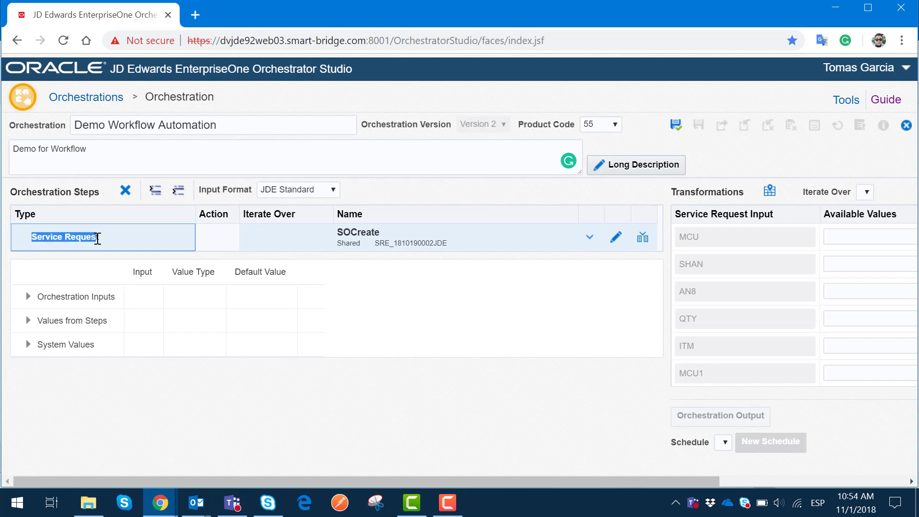
click(144, 245)
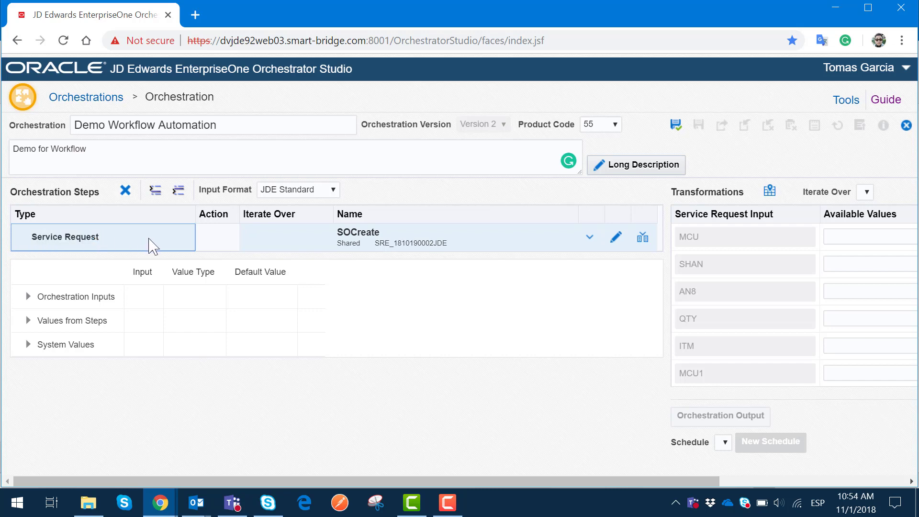
click(155, 190)
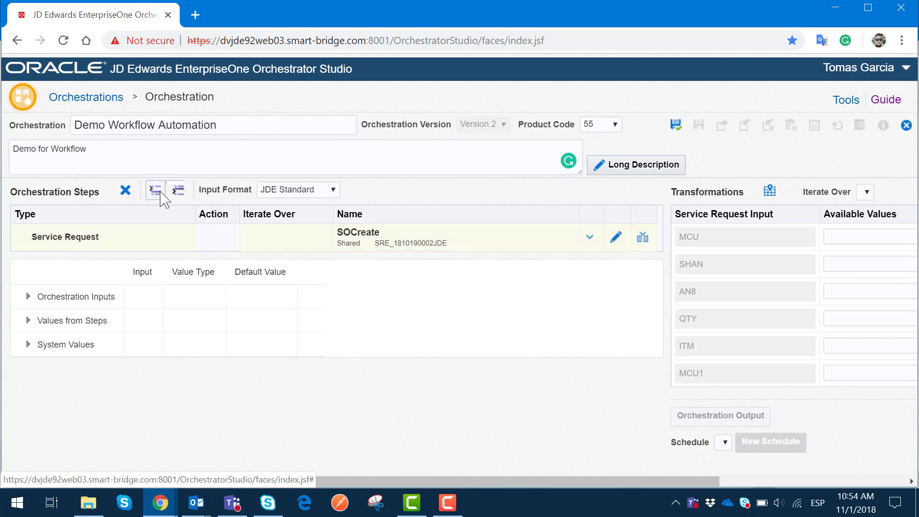
click(154, 189)
click(283, 199)
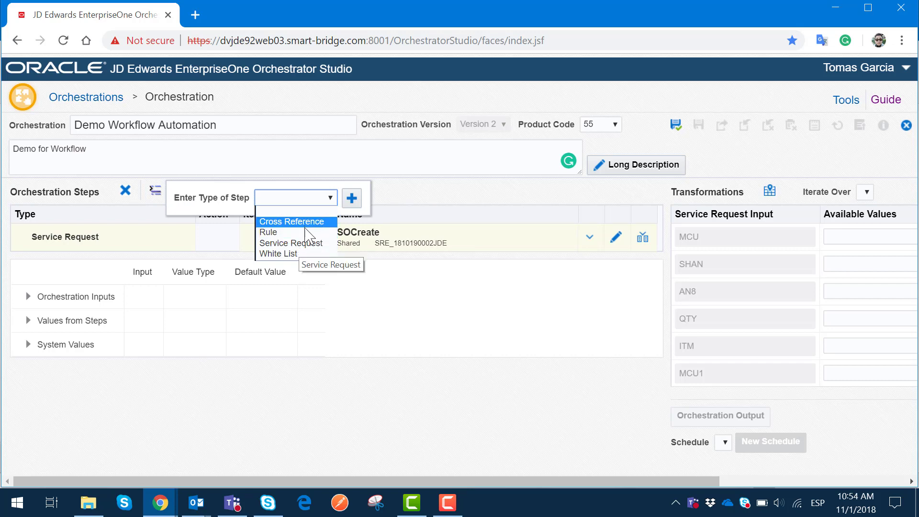
click(312, 244)
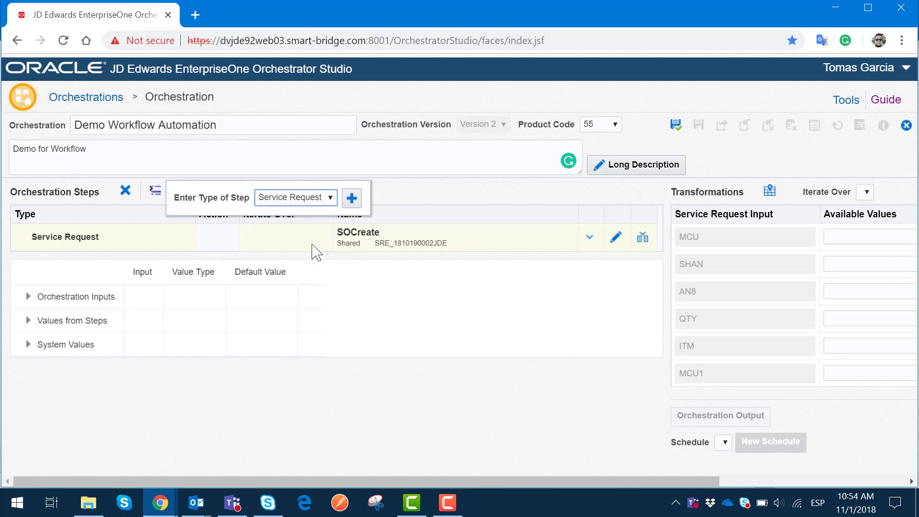
click(352, 198)
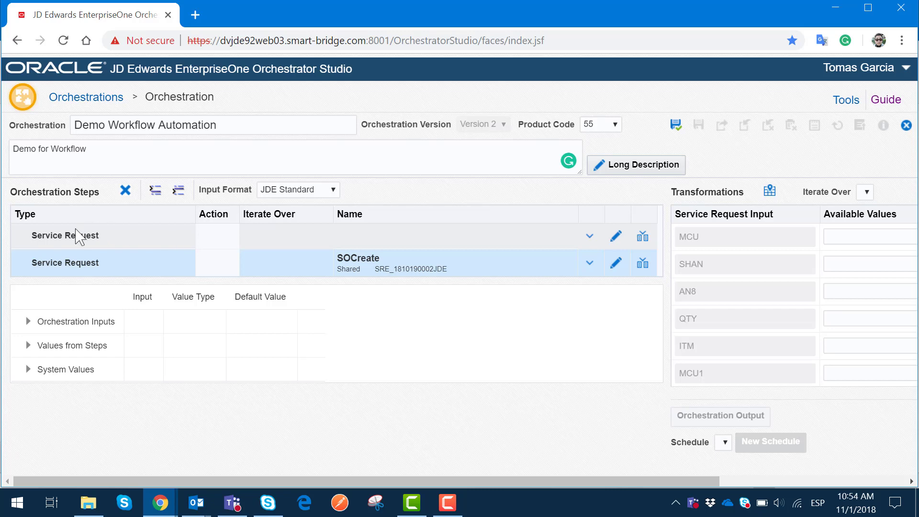
click(86, 235)
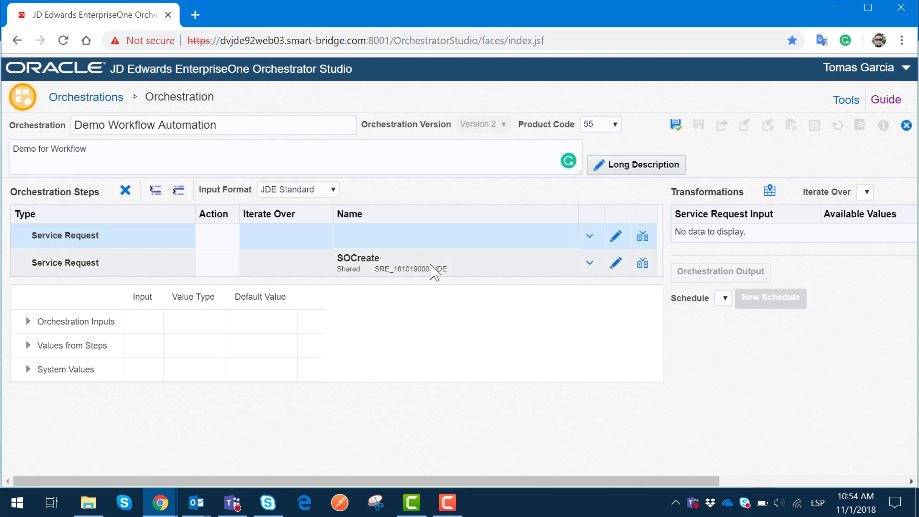
click(136, 201)
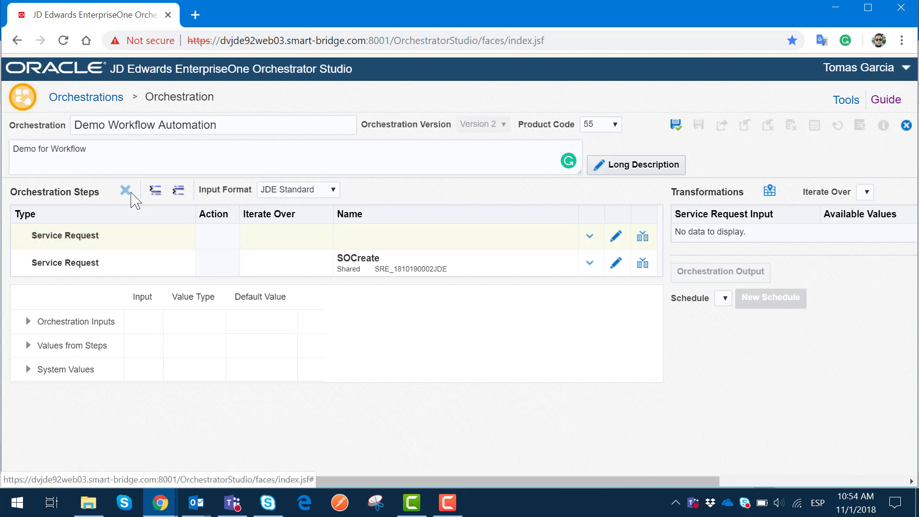
click(186, 230)
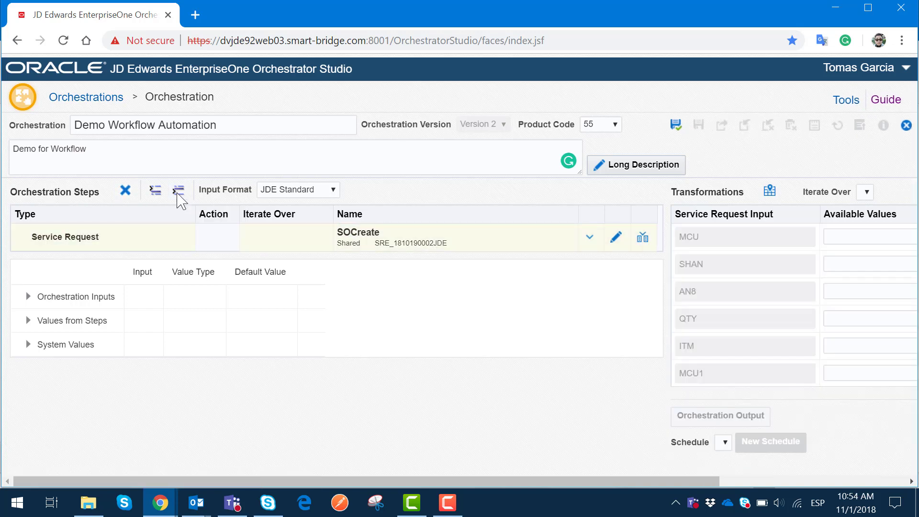
Step: Add a second Service Request step after SOCreate
click(178, 191)
click(323, 203)
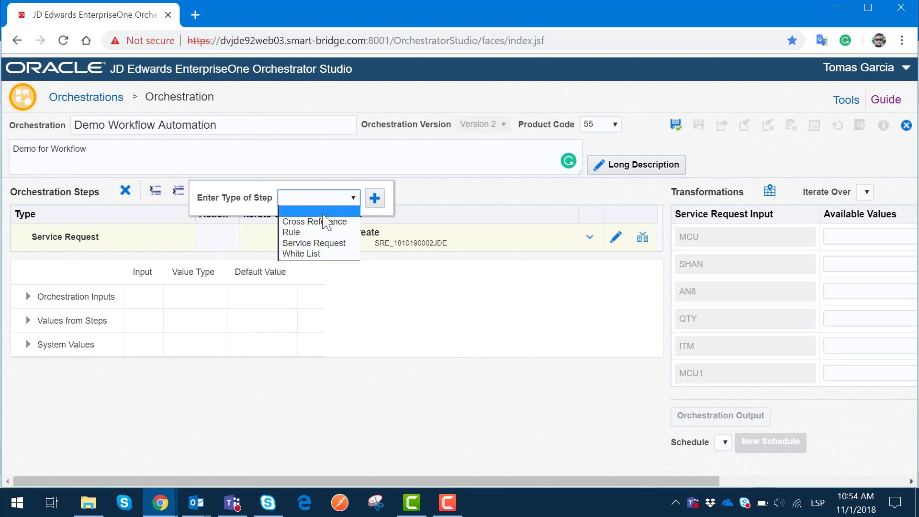
click(329, 246)
click(375, 199)
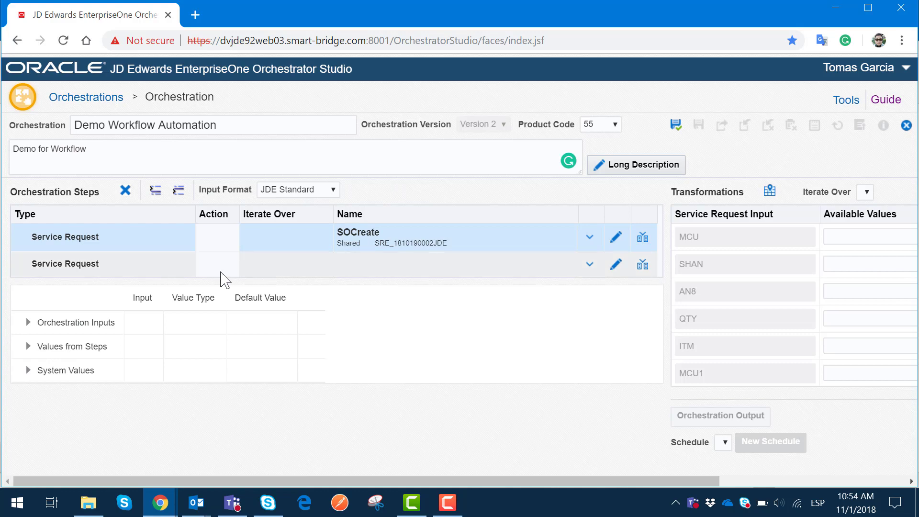
Step: Assign RREQ_R42500 as the second step's service request
click(375, 263)
click(591, 266)
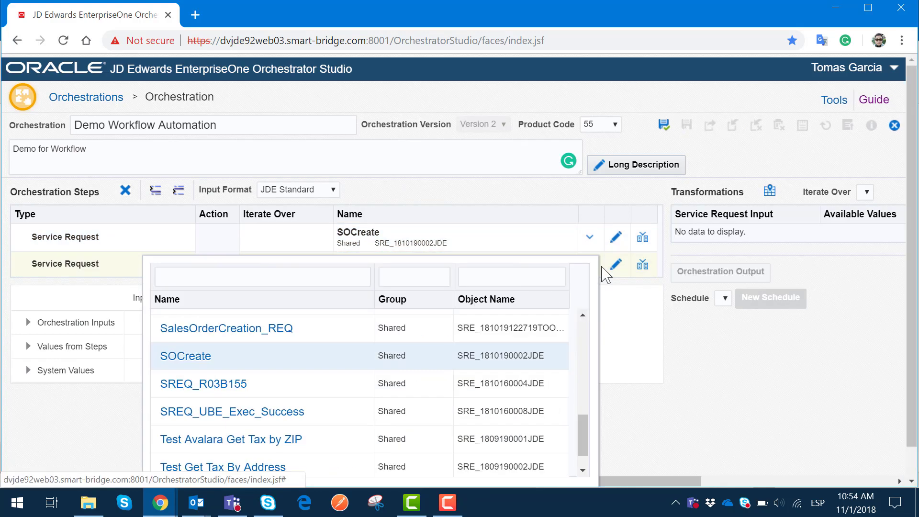
scroll(342, 380, down, 1)
scroll(342, 381, up, 1)
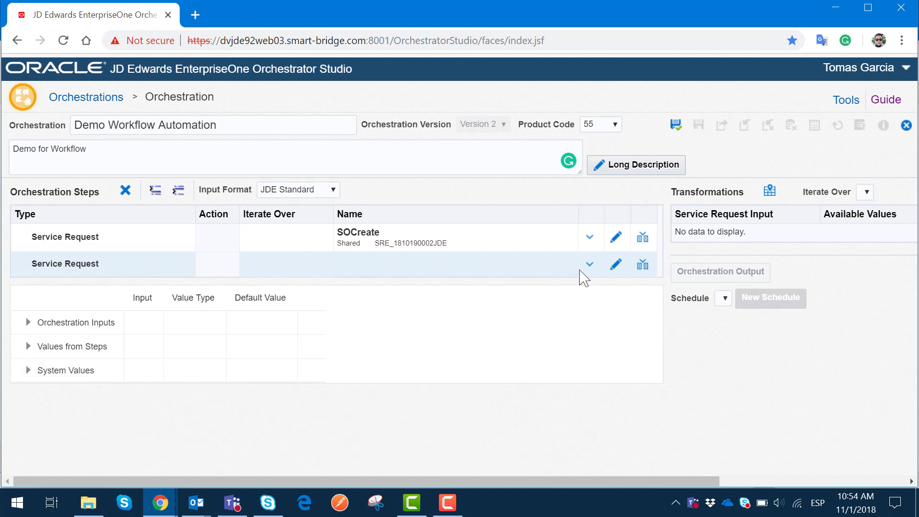
click(592, 266)
drag(583, 434, 587, 403)
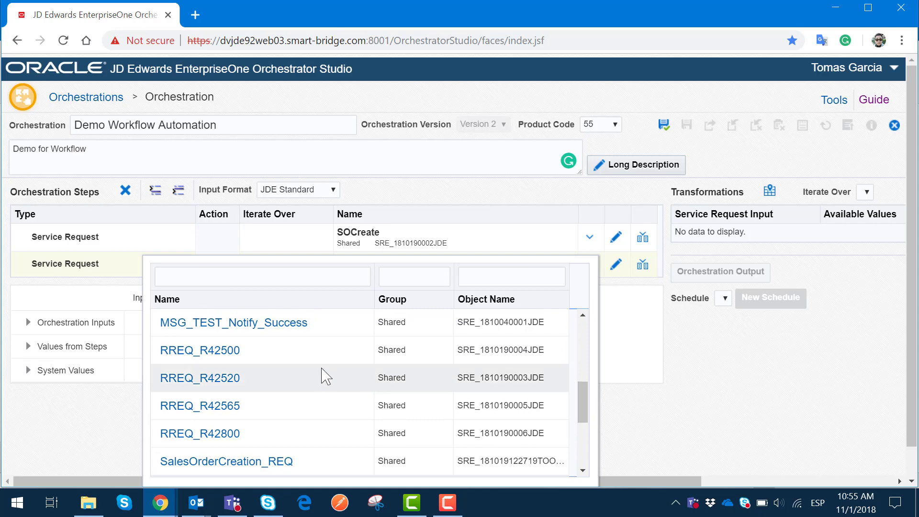
click(297, 355)
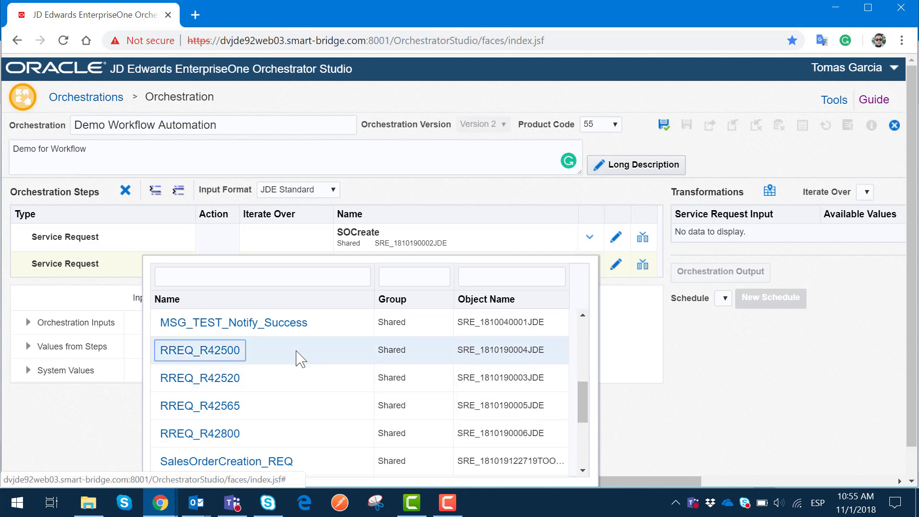
click(223, 351)
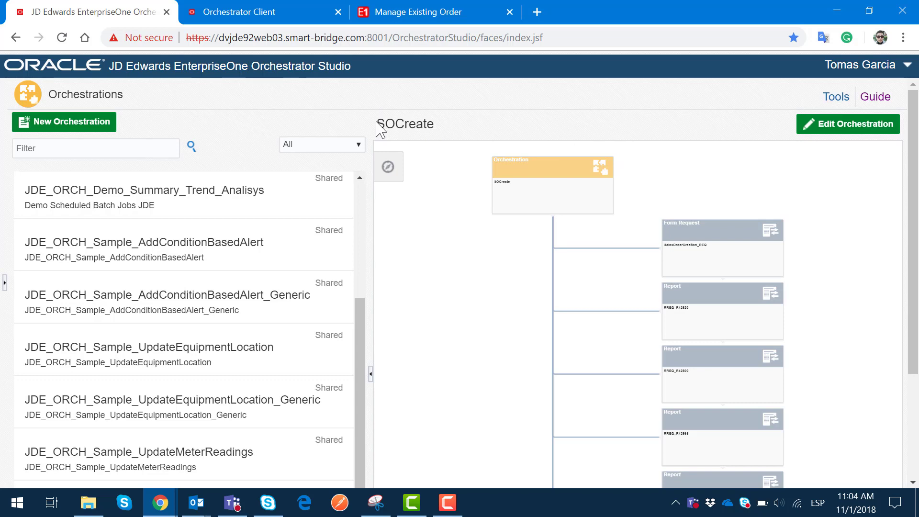
Step: Review the MREQ_NotifySaleOrderCompletion step's '[HACKATON] Sales Order Created' notification e-mail
drag(438, 124, 365, 125)
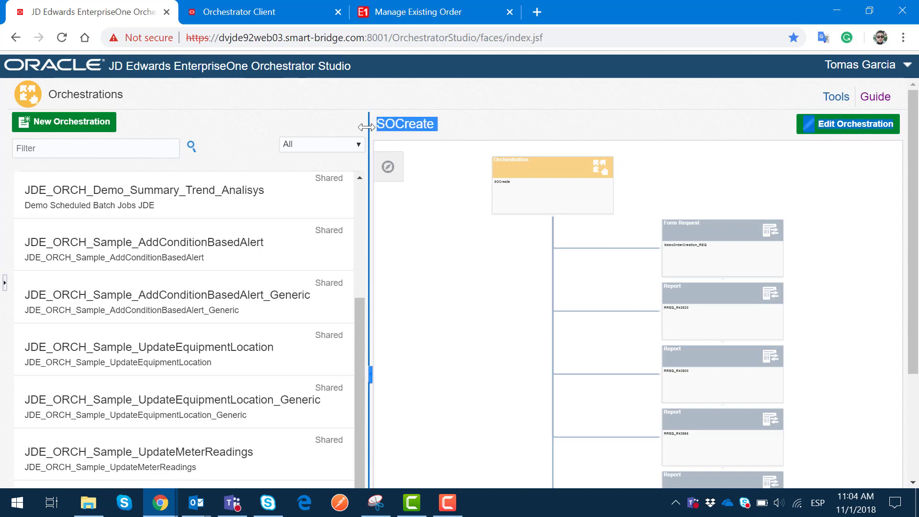
click(375, 126)
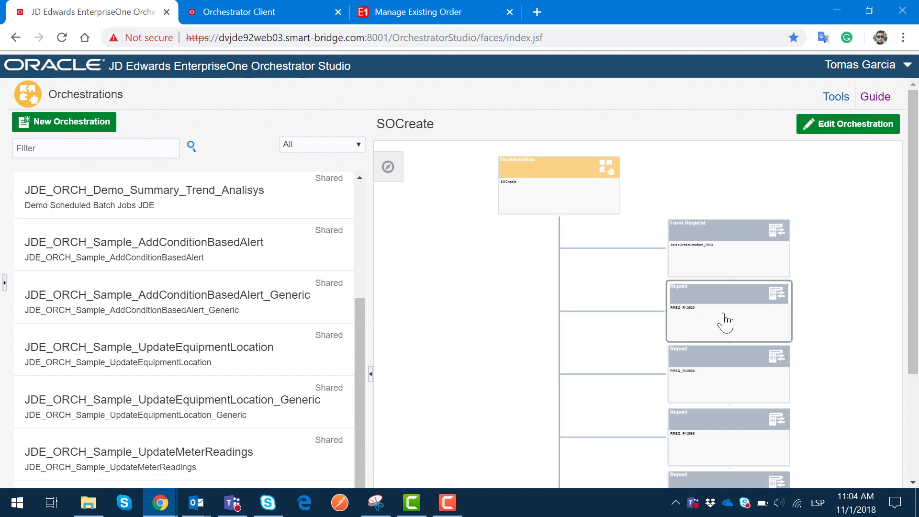
scroll(823, 319, down, 1)
drag(907, 253, 912, 362)
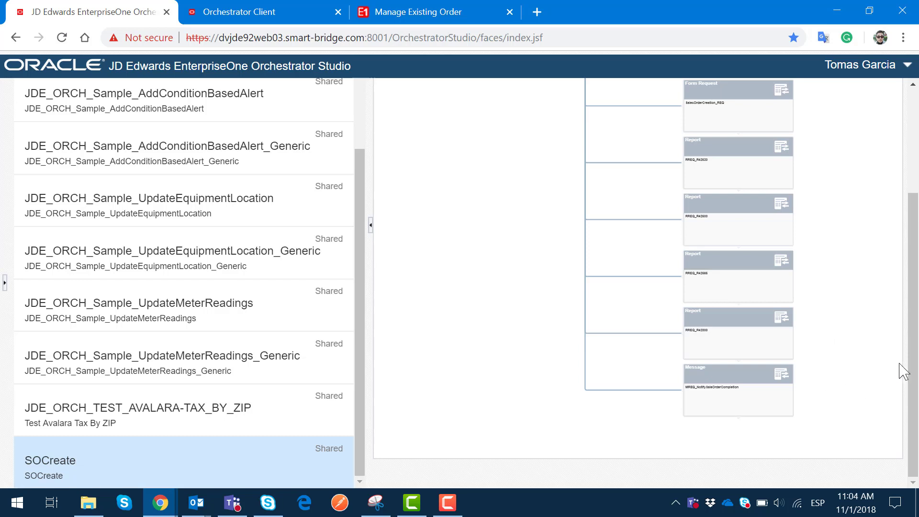
mouse_move(752, 399)
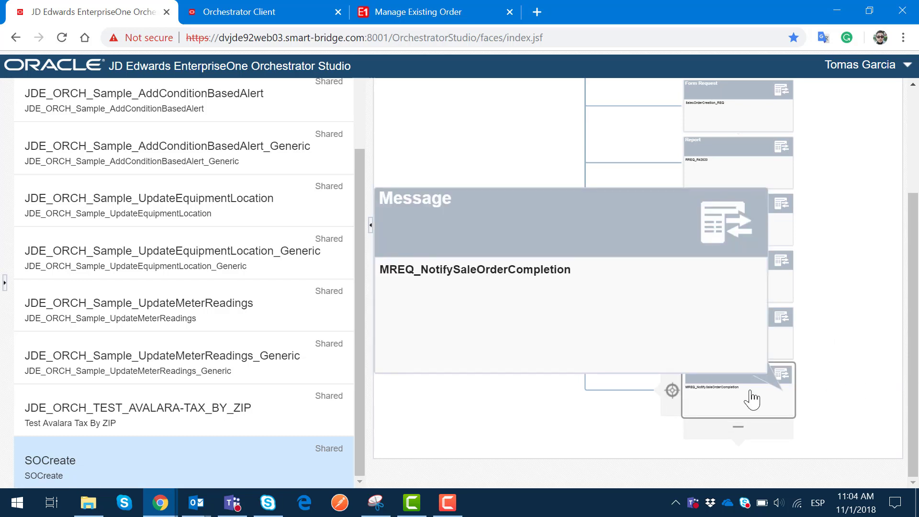
click(752, 399)
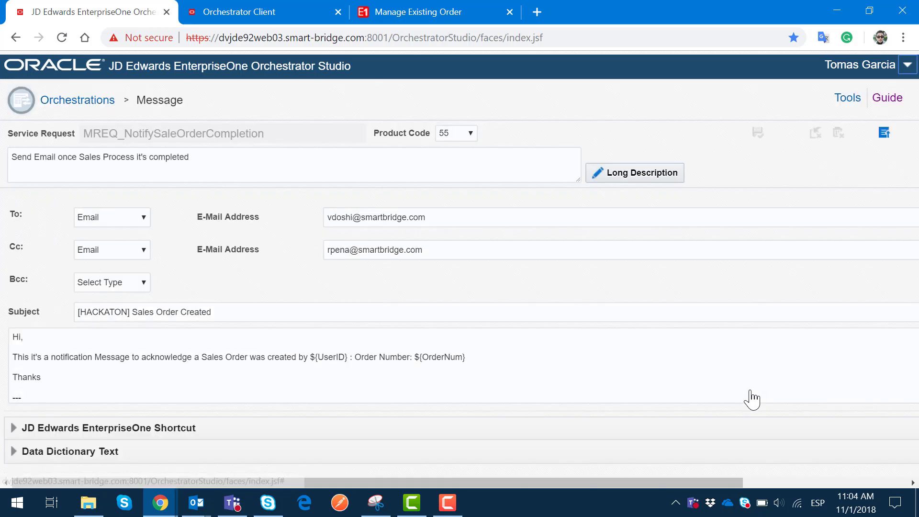
click(15, 38)
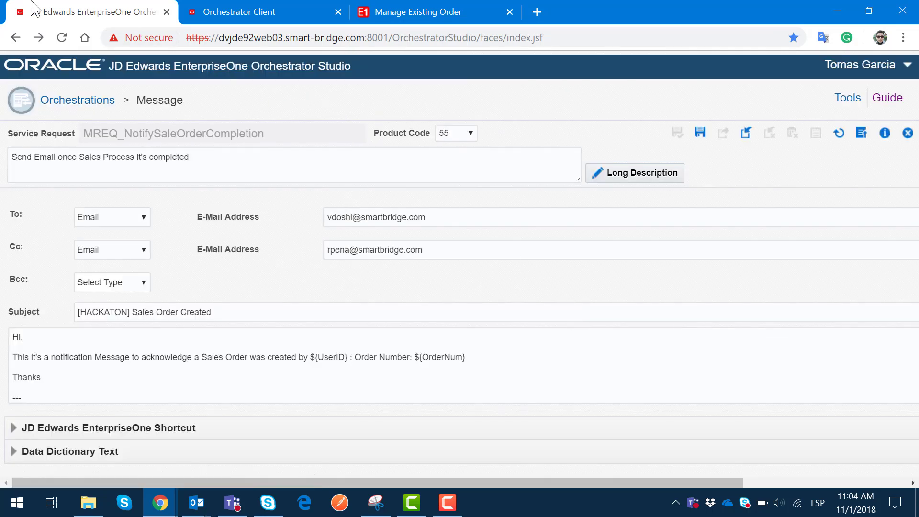
click(248, 6)
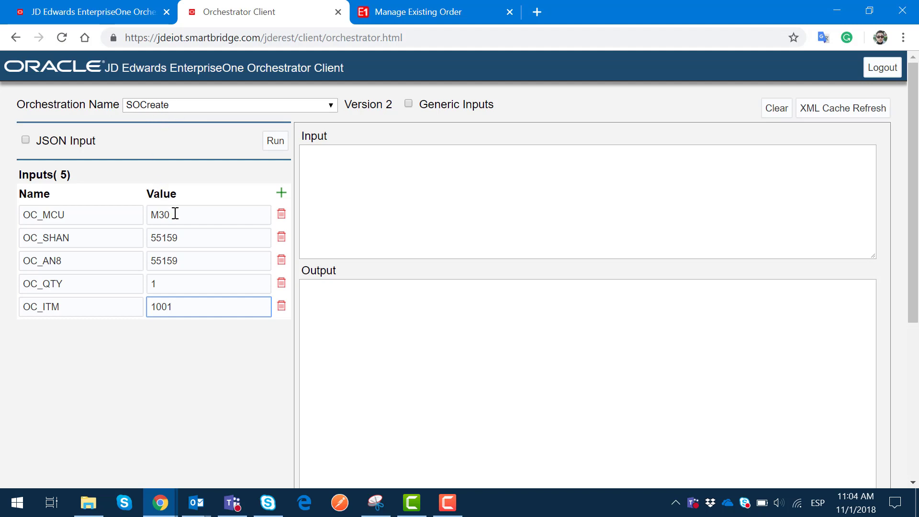
Step: Check OC_MCU M30, the OC_SHAN ship-to and OC_ITM 1001, then view Manage Existing Order
drag(175, 214, 143, 214)
drag(184, 236, 135, 237)
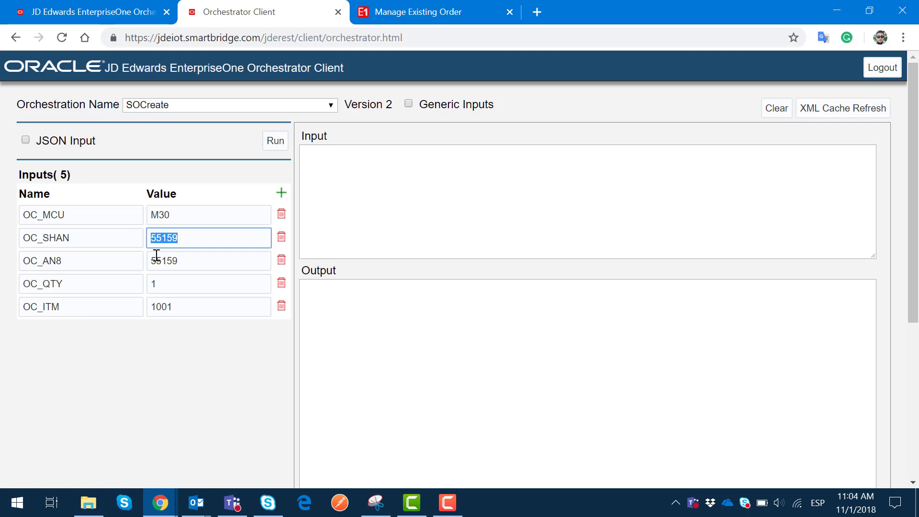
click(185, 303)
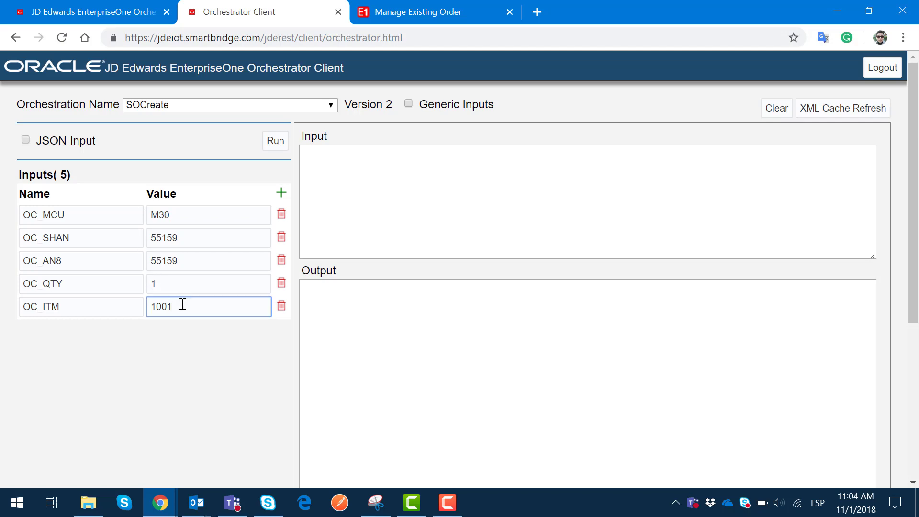
click(404, 11)
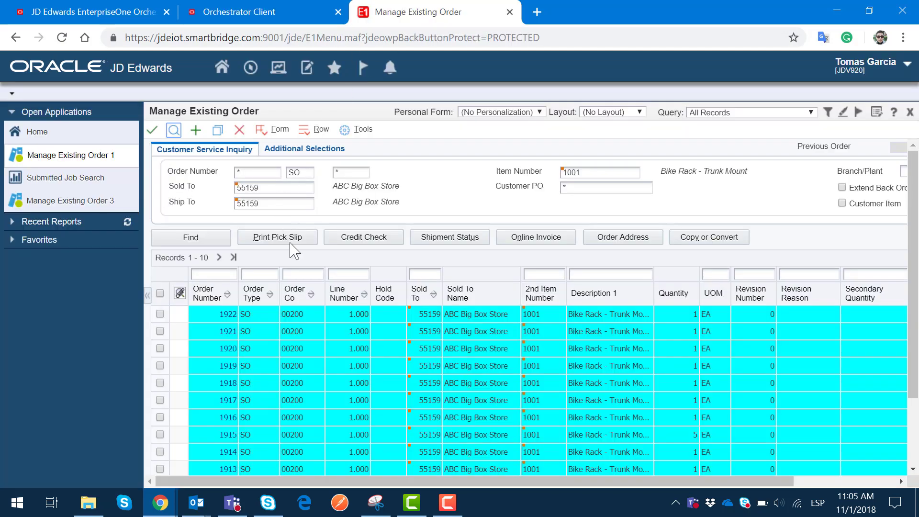
Step: Search Submitted Job Search for jobs submitted on 11/01/2018 and confirm none are listed
click(99, 180)
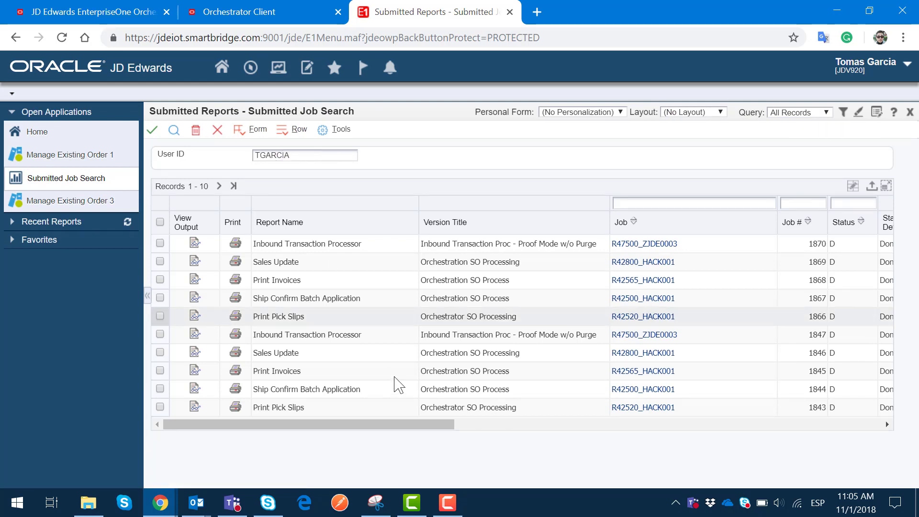
drag(388, 424, 668, 423)
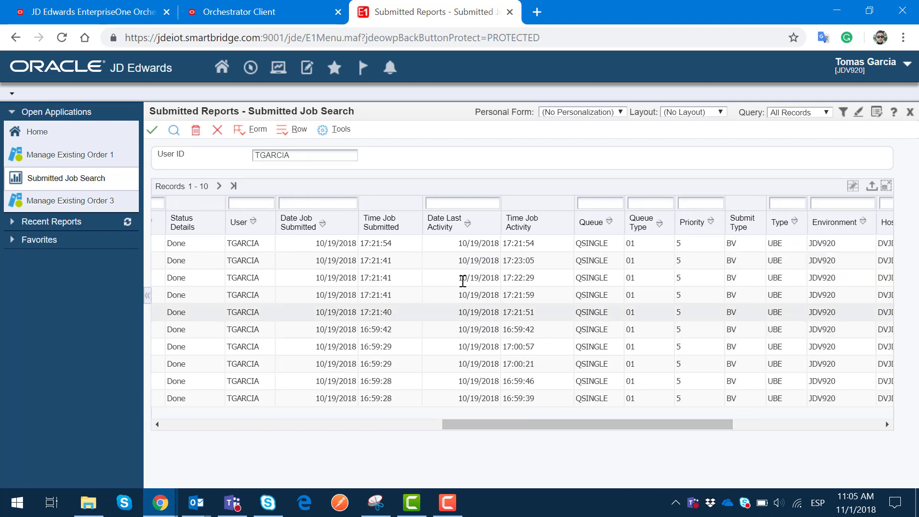
click(352, 203)
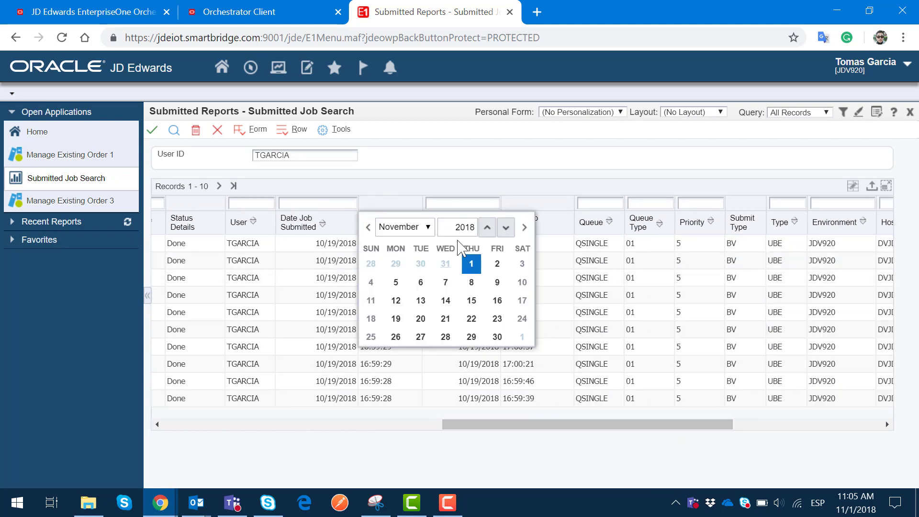
click(471, 264)
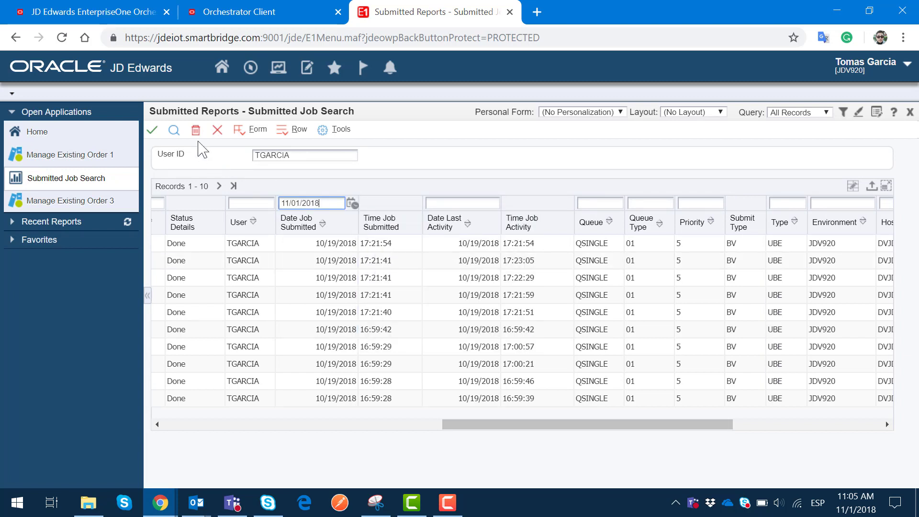
click(174, 131)
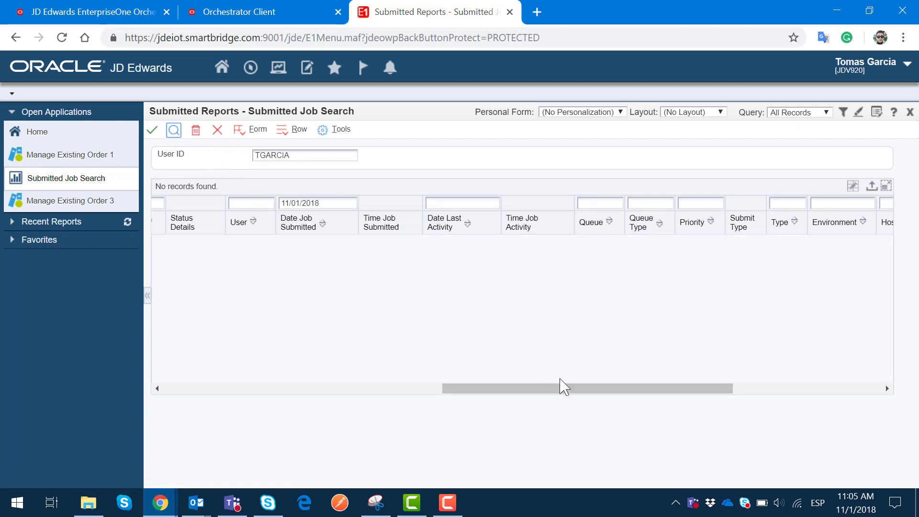
drag(516, 388, 211, 386)
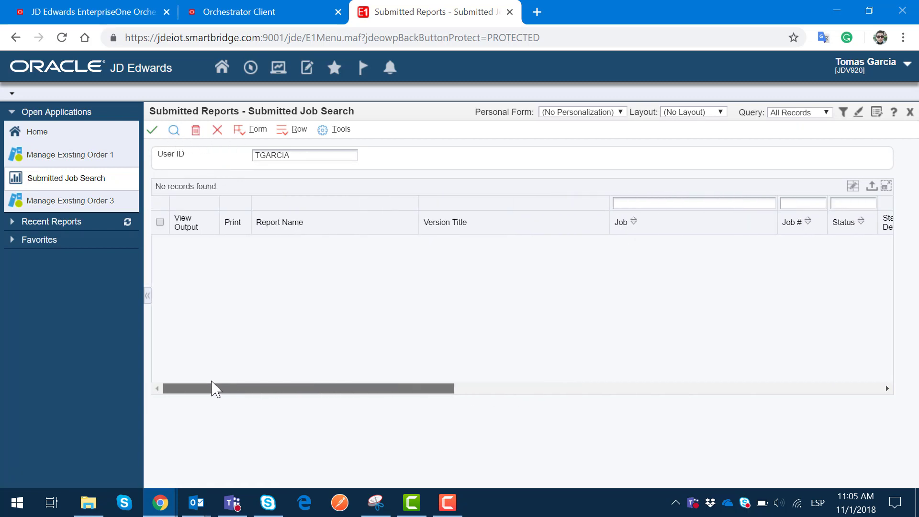
Step: Run the SOCreate orchestration in Orchestrator Client, then return to Manage Existing Order
click(214, 9)
click(122, 10)
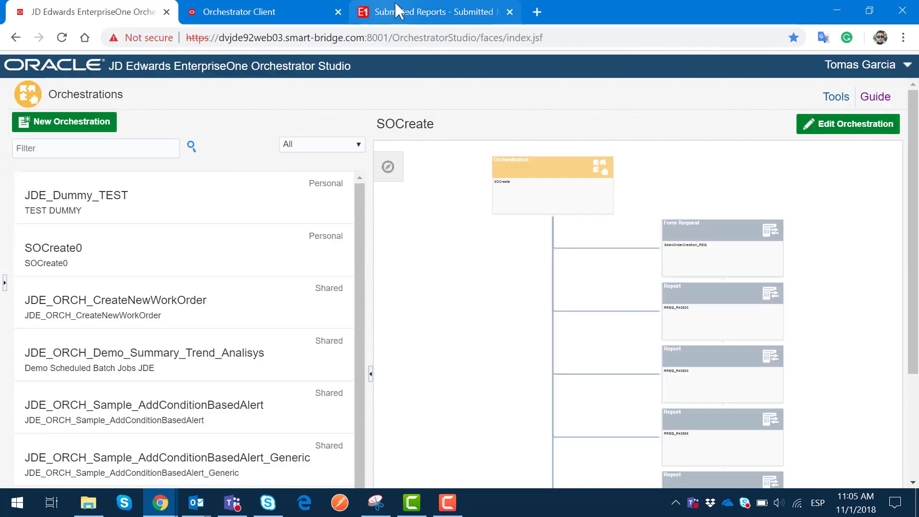
click(379, 10)
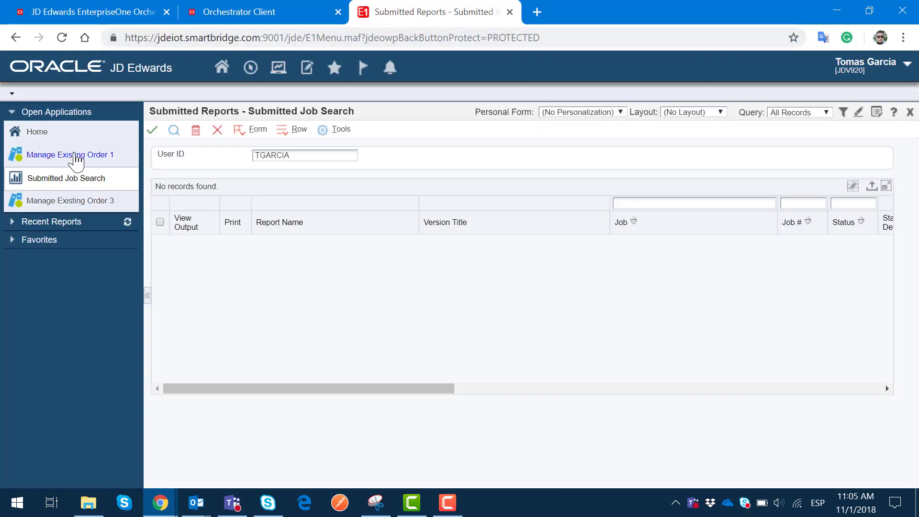
click(76, 158)
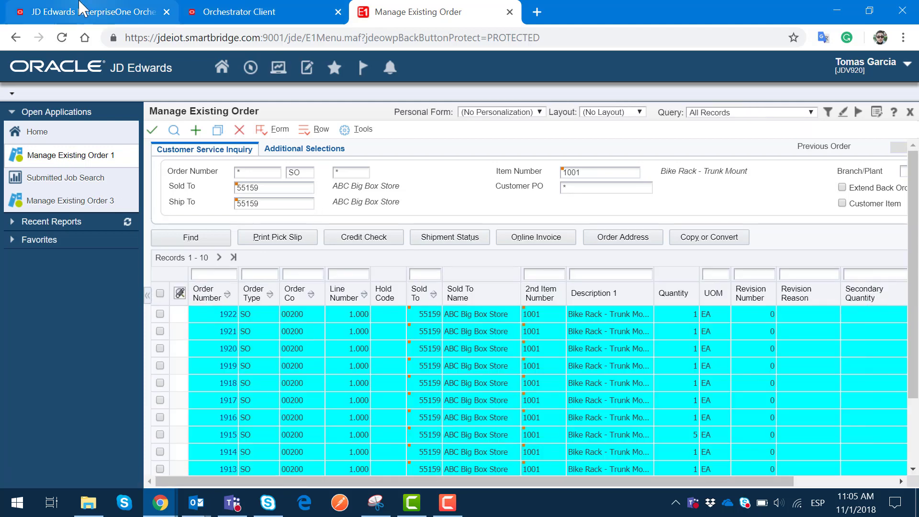
click(110, 12)
click(245, 13)
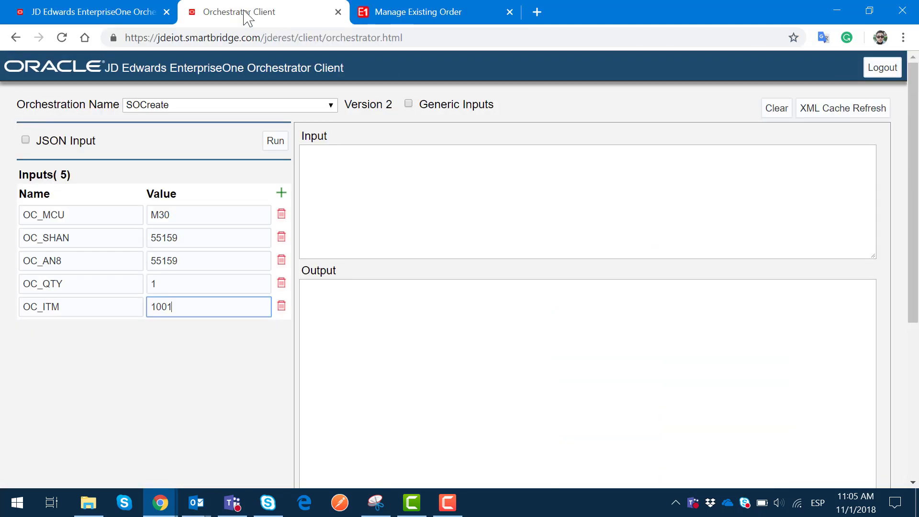
click(276, 141)
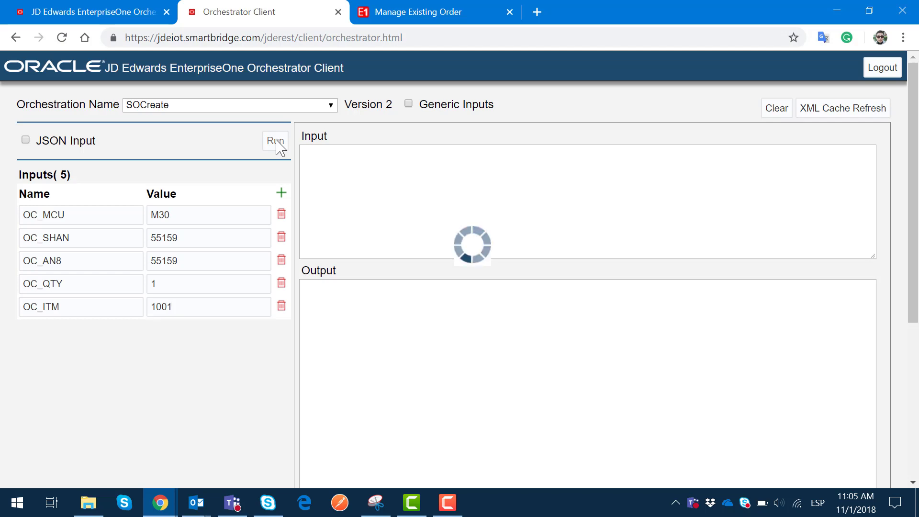
click(397, 10)
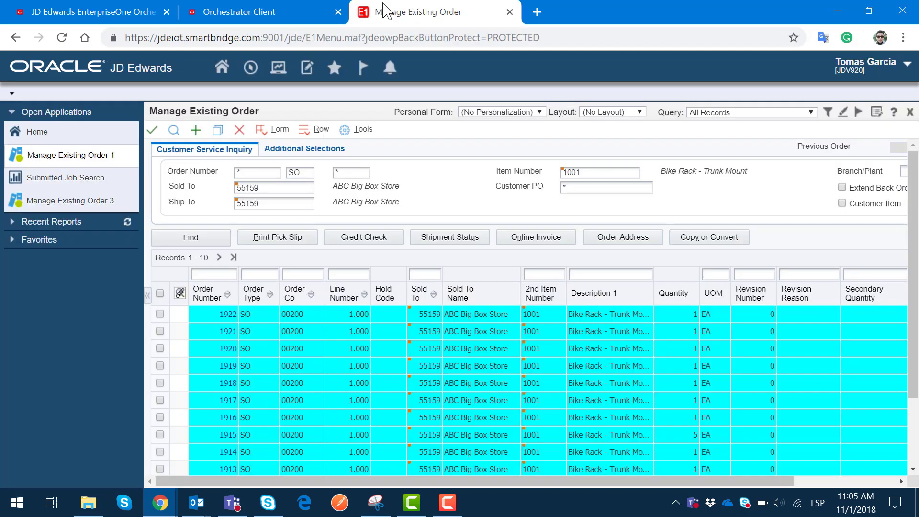
Step: Refresh and sort orders newest first, open new order 1923, and cancel without changes
click(175, 130)
click(228, 294)
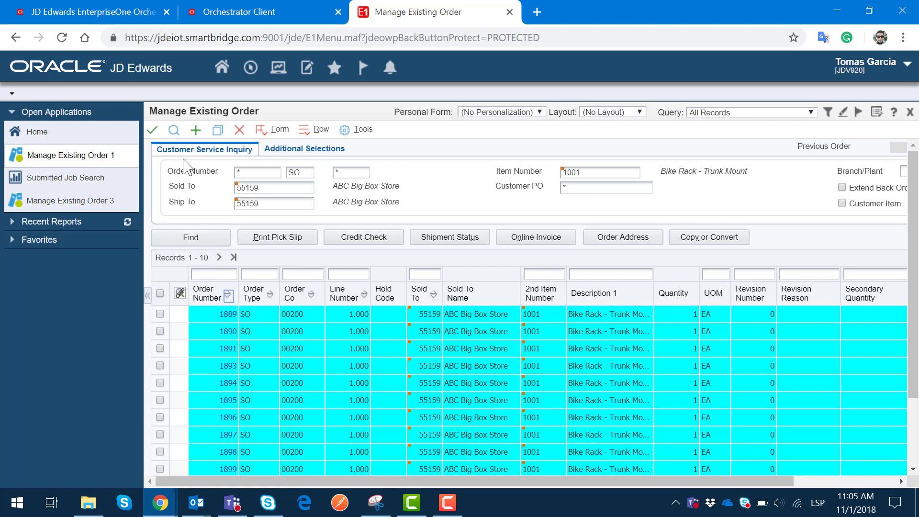
click(174, 130)
click(231, 294)
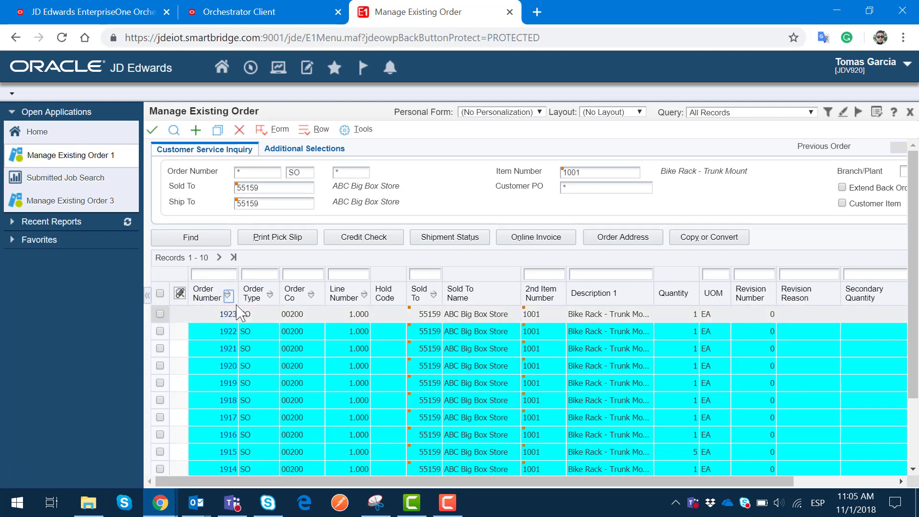
click(233, 315)
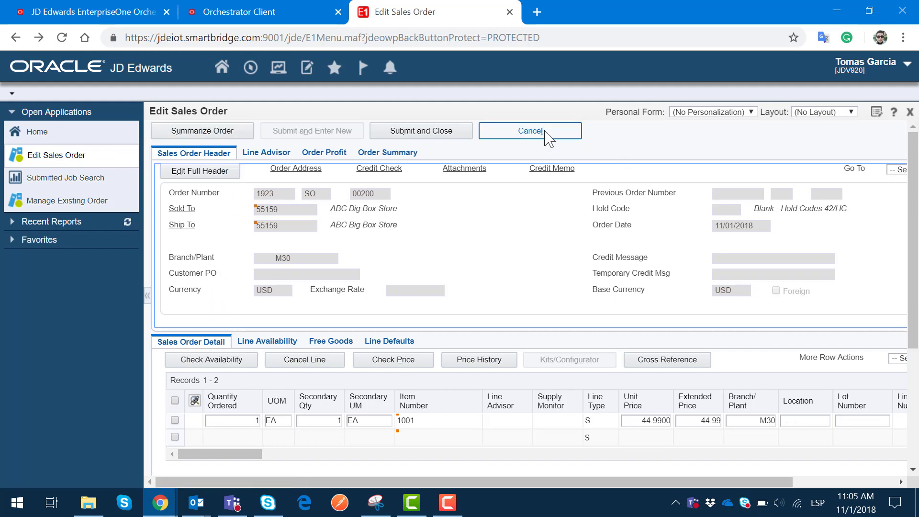
click(534, 130)
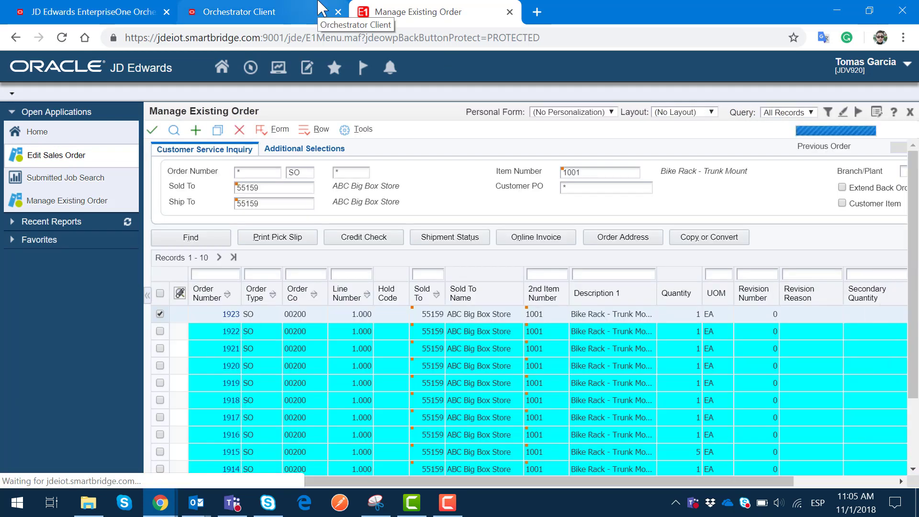
click(322, 9)
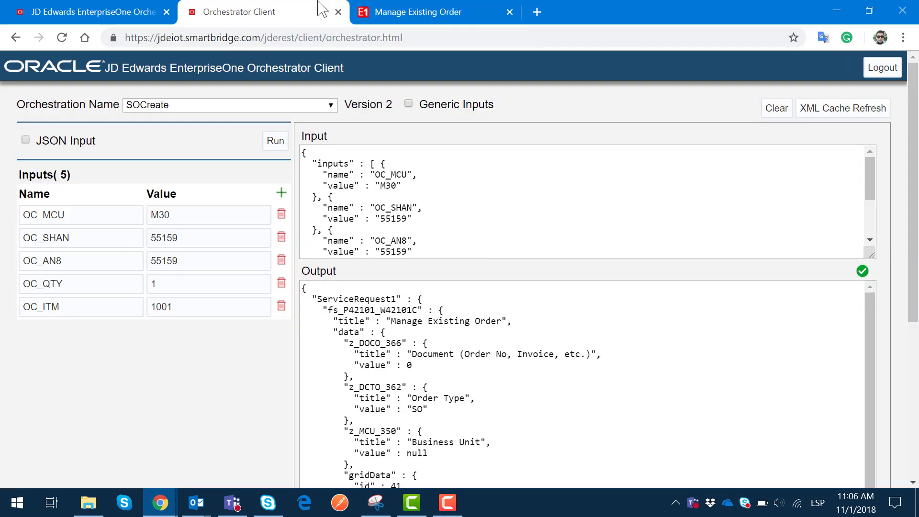
scroll(427, 317, down, 6)
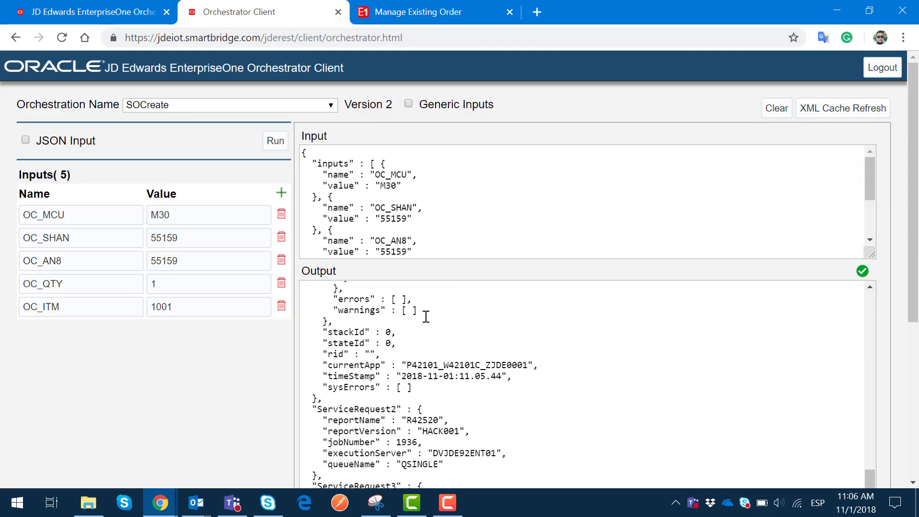
click(103, 9)
click(263, 10)
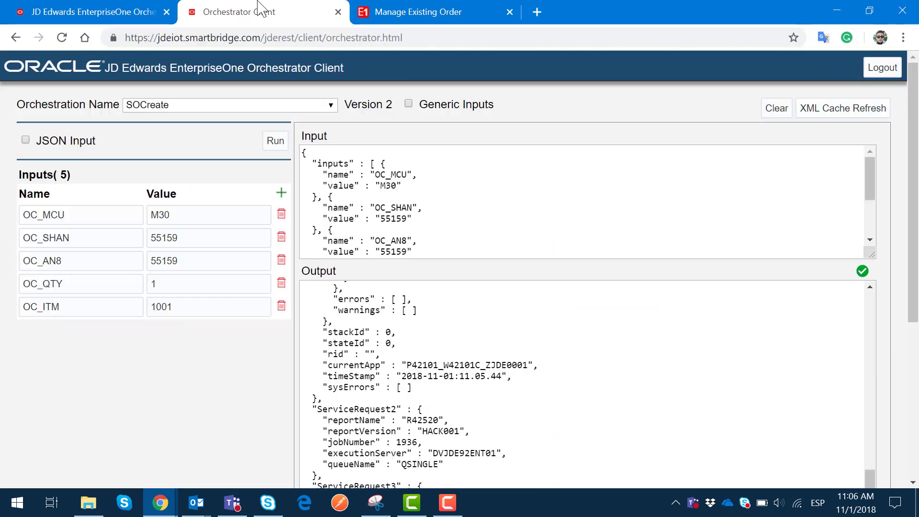
click(383, 12)
Step: List submitted jobs and identify Print Pick Slips, Ship Confirm, Print Invoices and Sales Update
click(102, 178)
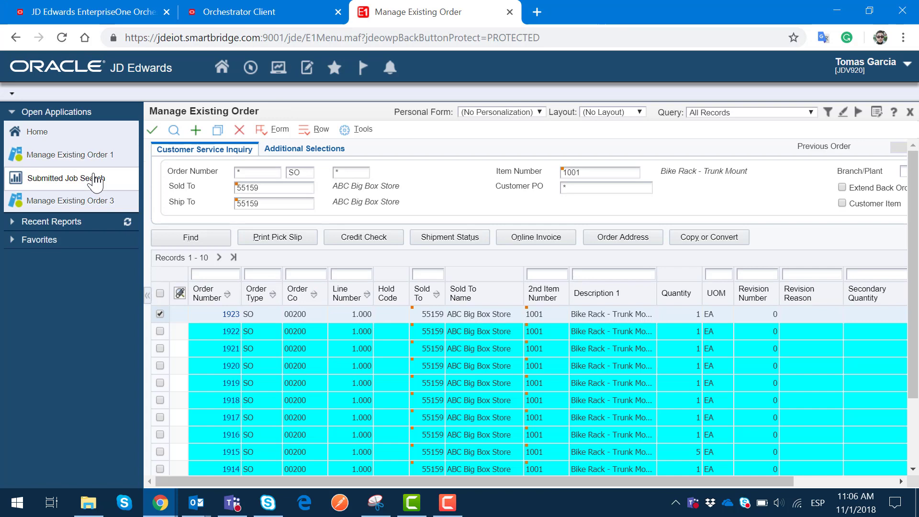
click(174, 131)
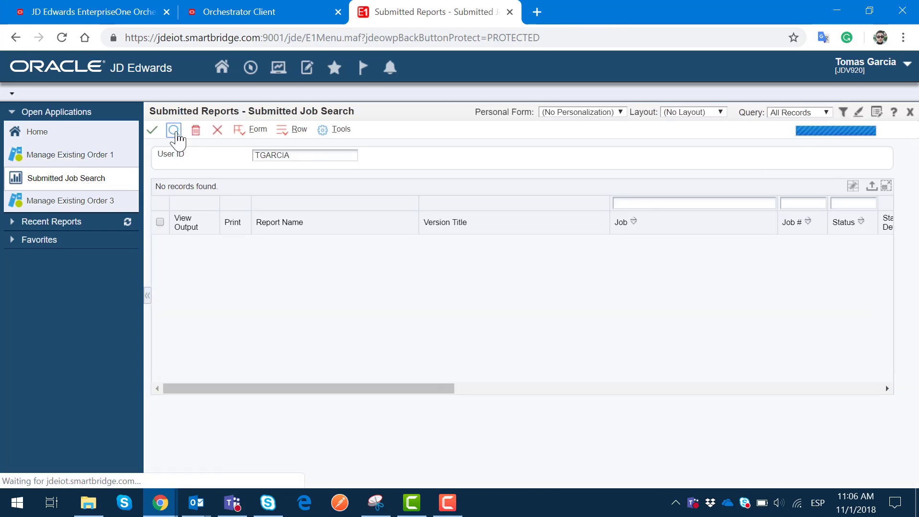
drag(311, 312, 421, 312)
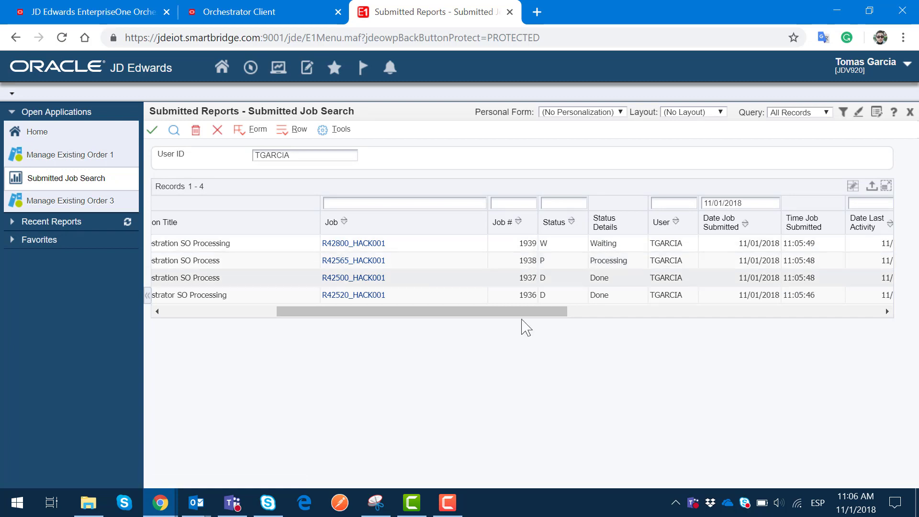
drag(524, 312, 383, 312)
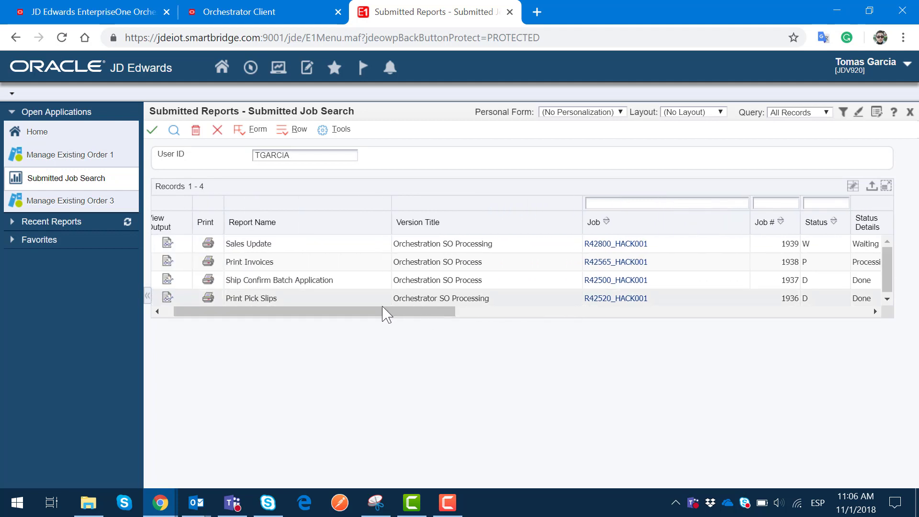
click(279, 300)
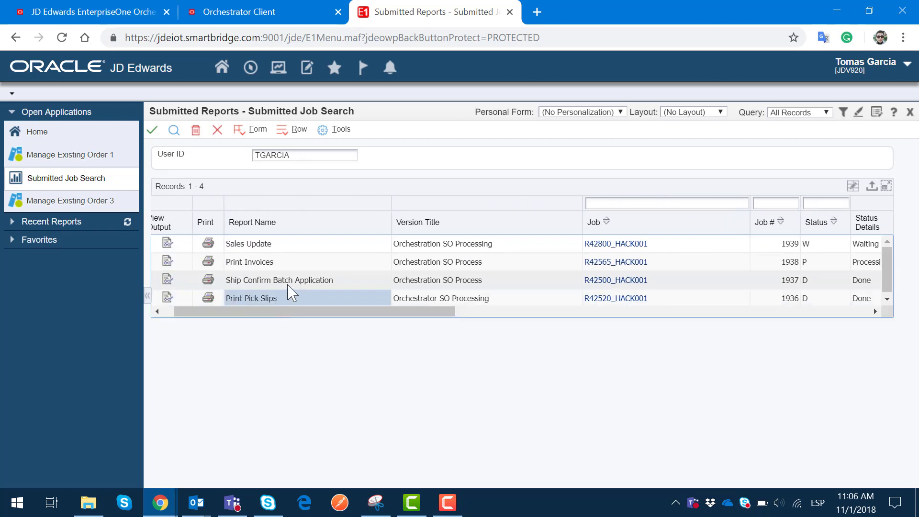
click(289, 284)
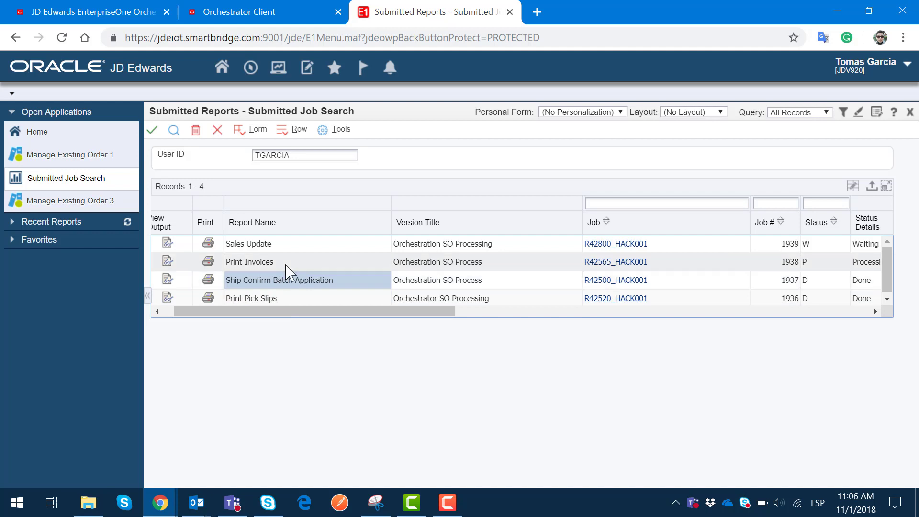
click(288, 267)
click(297, 245)
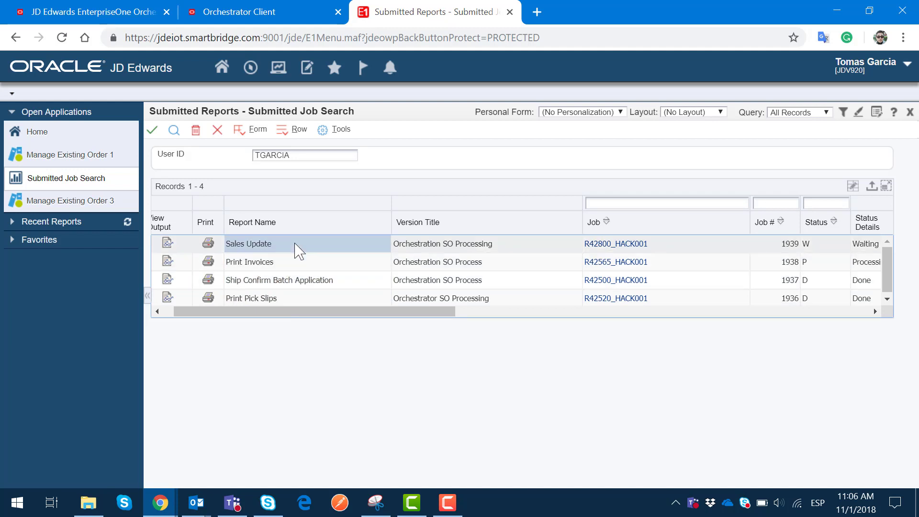
Step: Refresh the batch job statuses several times as the four jobs progress
click(174, 130)
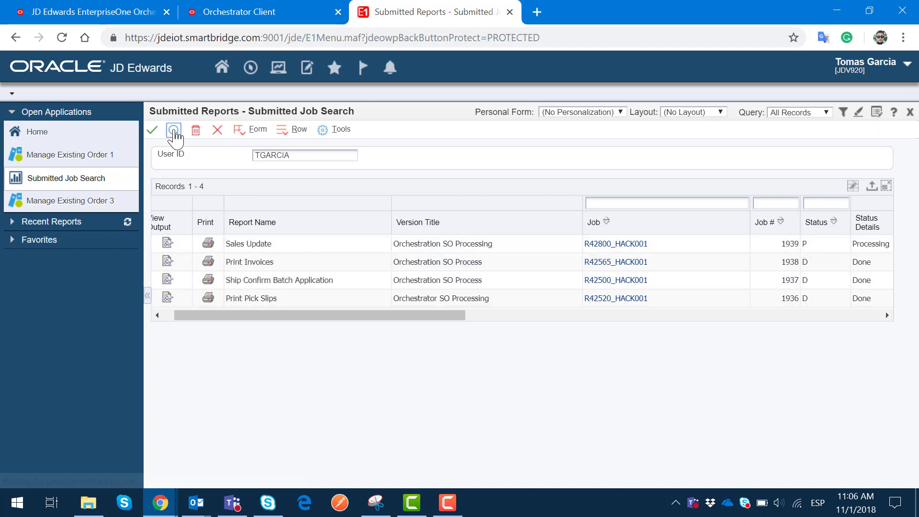
drag(311, 317, 289, 317)
click(175, 131)
mouse_move(320, 318)
mouse_down()
mouse_move(373, 320)
mouse_move(338, 317)
mouse_up()
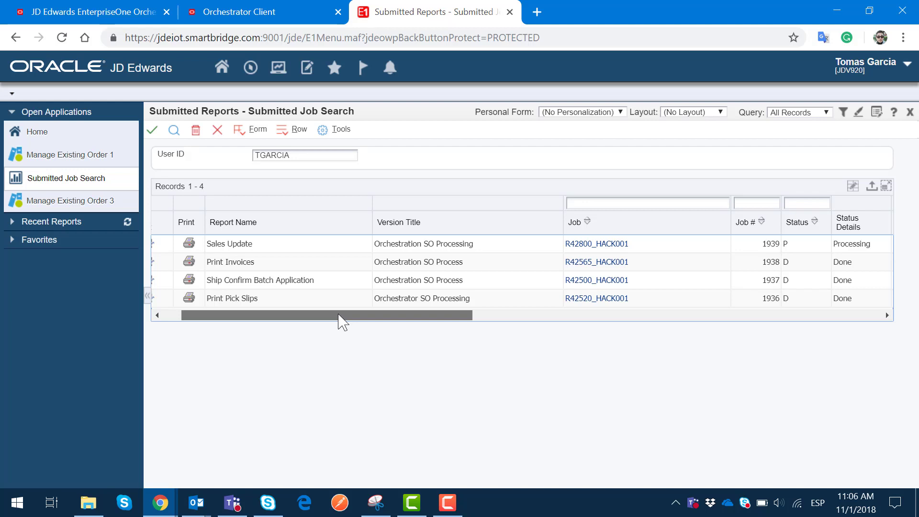
click(173, 130)
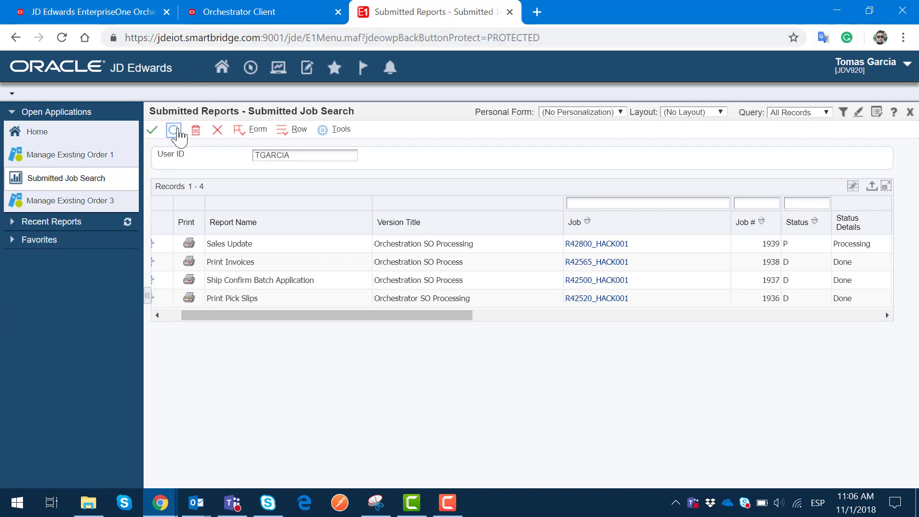
click(174, 131)
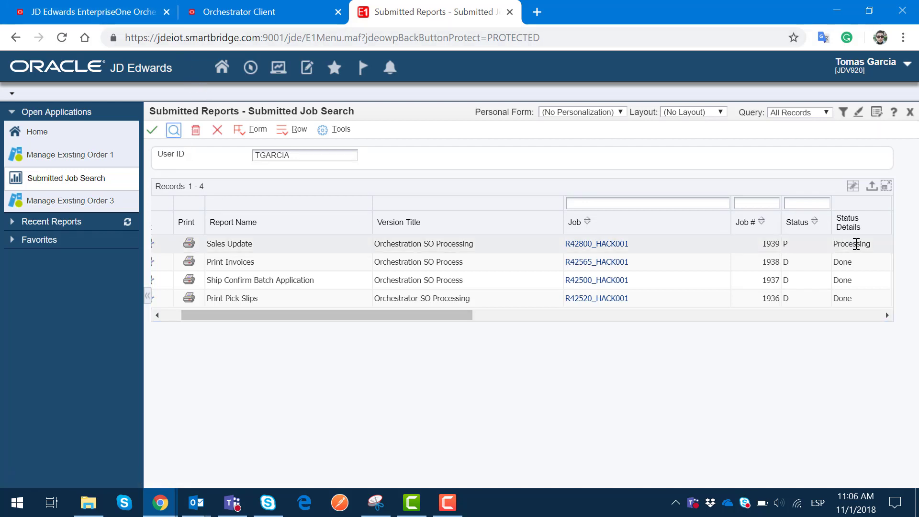
Step: Keep refreshing until three jobs show Done, ending on the SOCreate orchestration diagram
click(355, 316)
drag(354, 317, 308, 315)
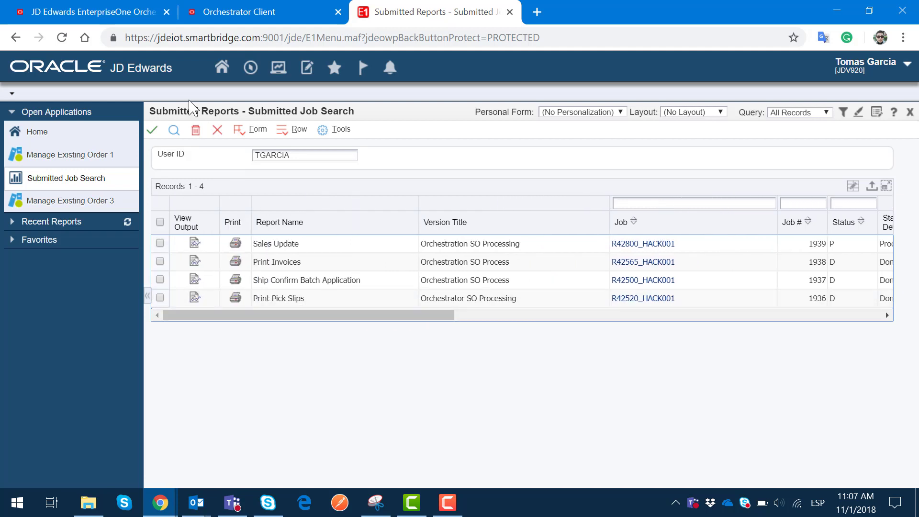
click(175, 130)
drag(294, 316, 359, 325)
click(173, 130)
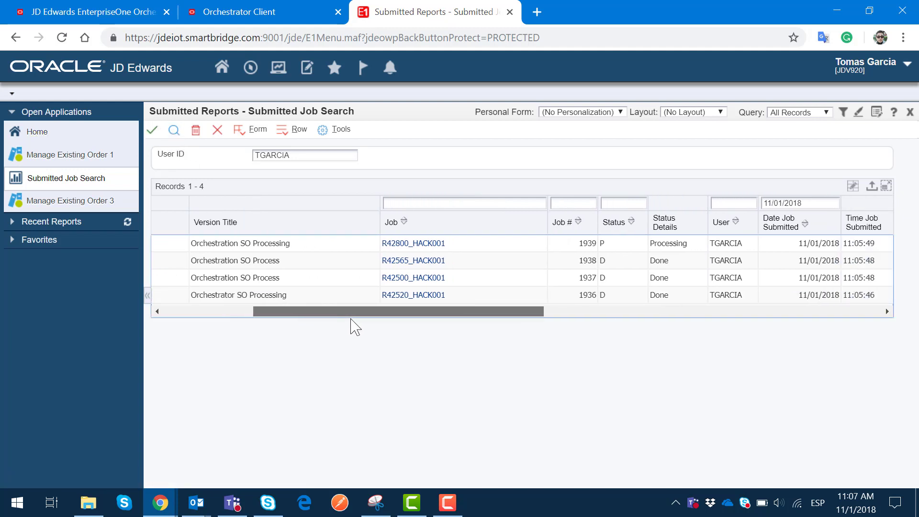
drag(353, 317, 210, 316)
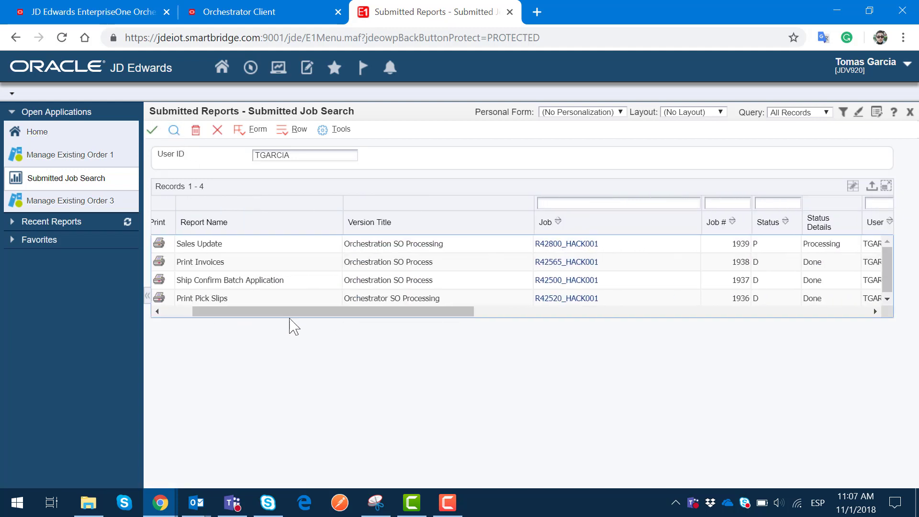
click(173, 130)
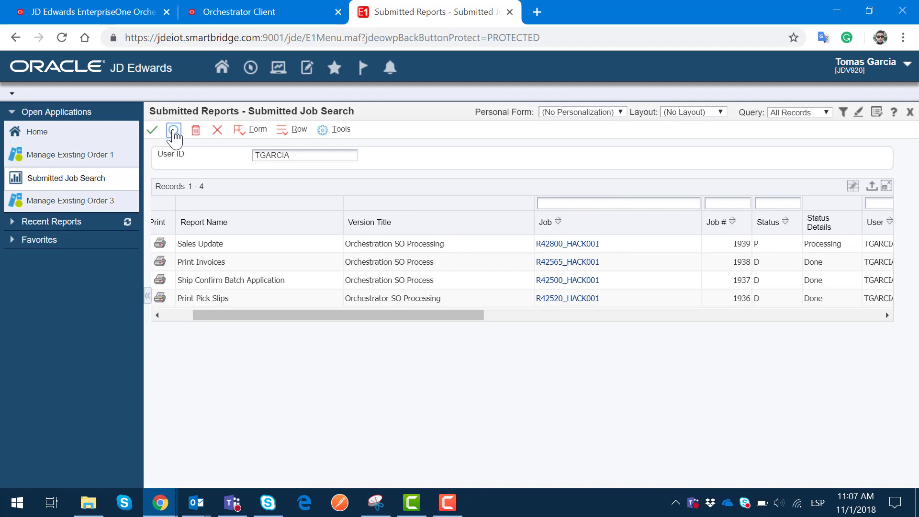
click(264, 7)
click(124, 8)
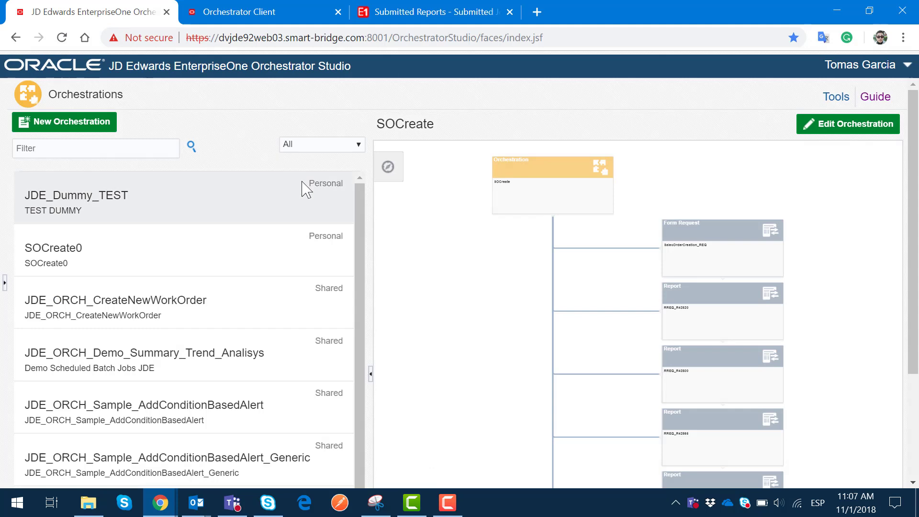
Step: Reopen Submitted Job Search and refresh until Sales Update job 1939 shows Done
click(421, 12)
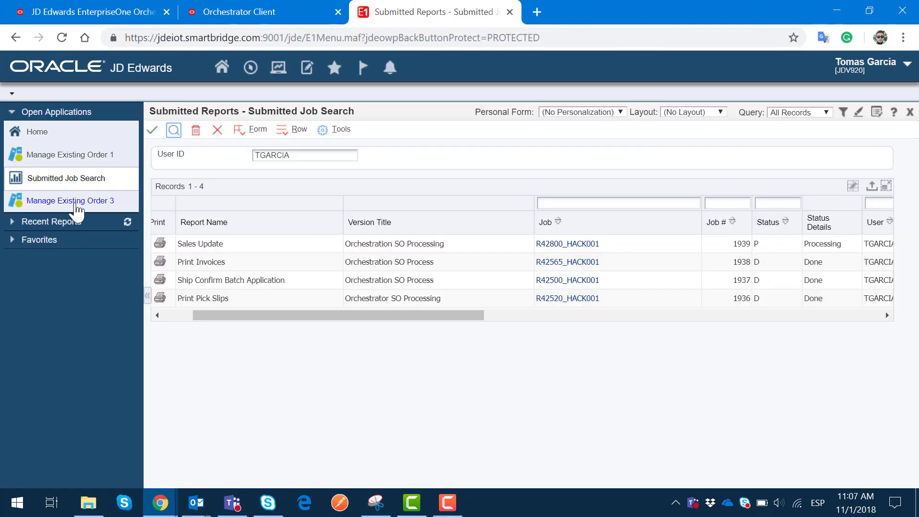
click(82, 158)
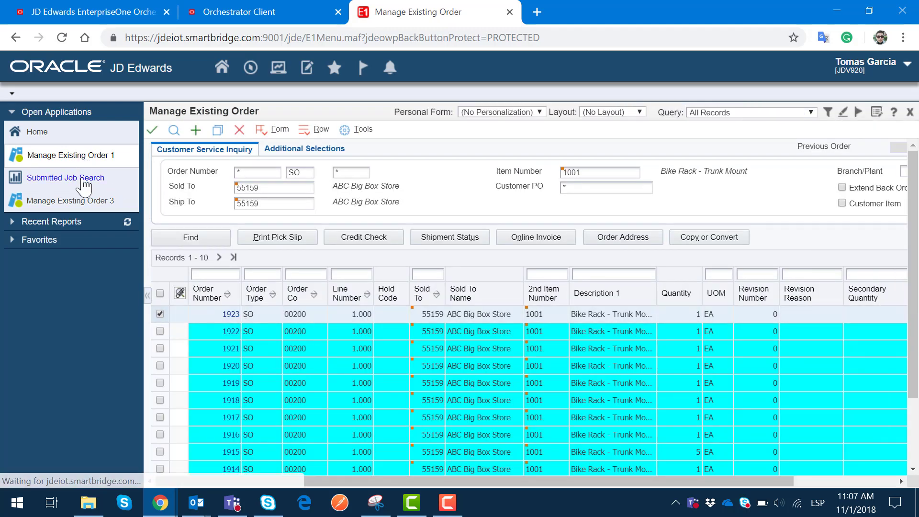
click(84, 184)
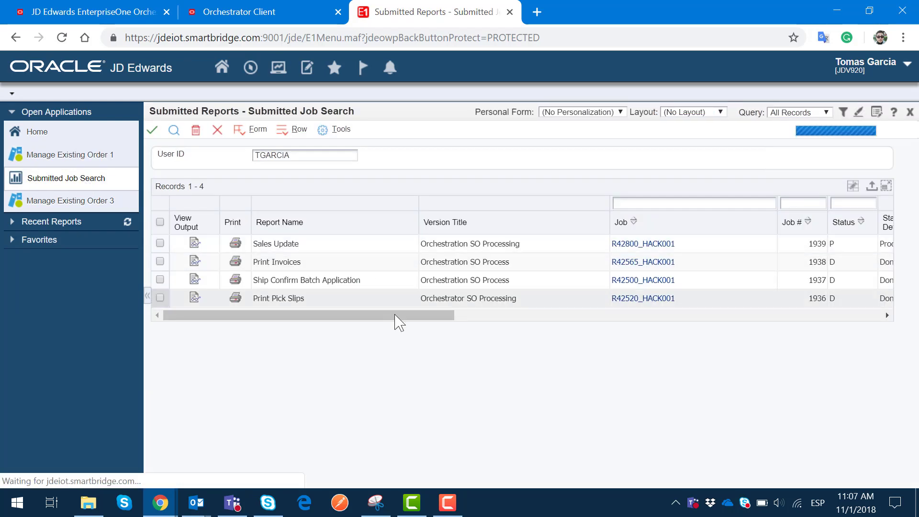
drag(393, 319, 464, 328)
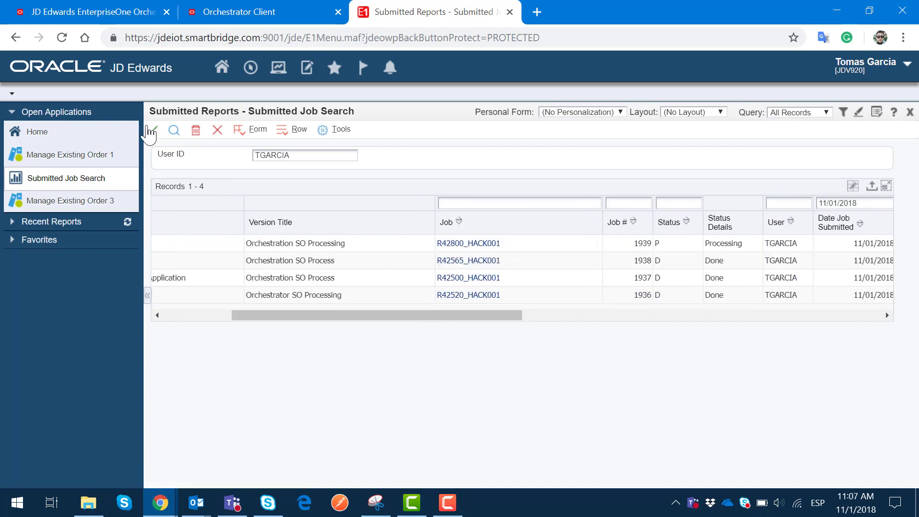
click(173, 131)
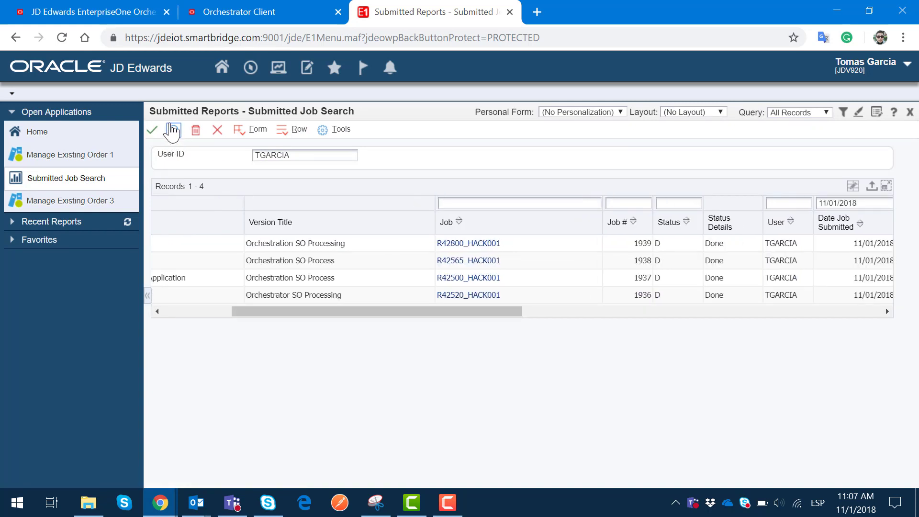
drag(346, 316, 306, 313)
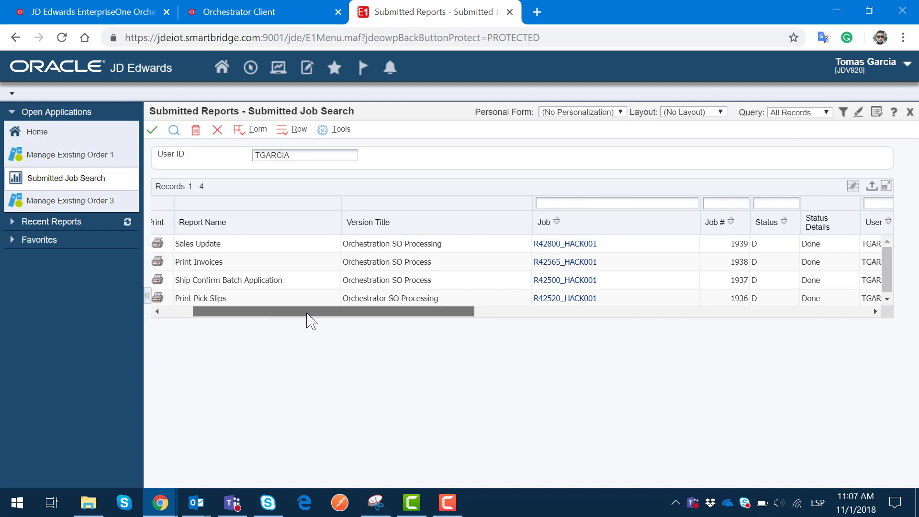
click(237, 11)
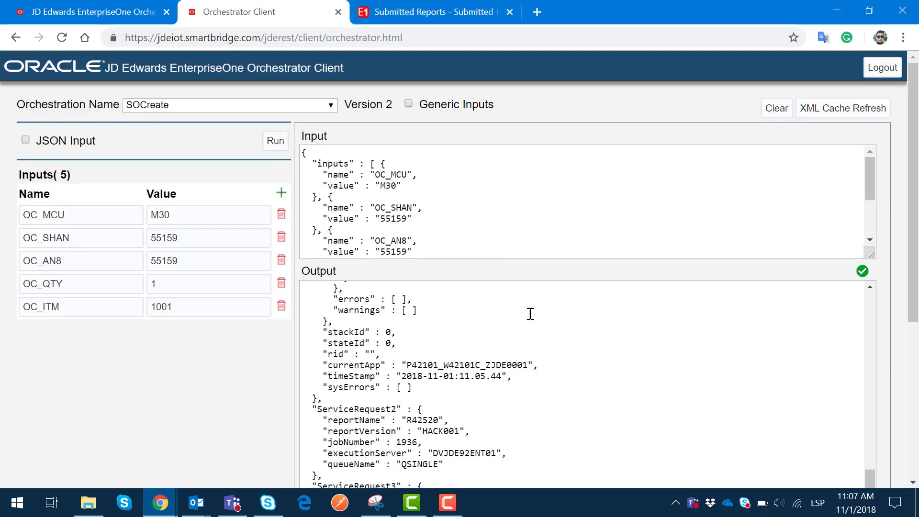
Step: Review output ServiceRequest2–5 for jobs 1936–1939, highlighting currentApp and timestamp 11.05.44
scroll(528, 311, down, 5)
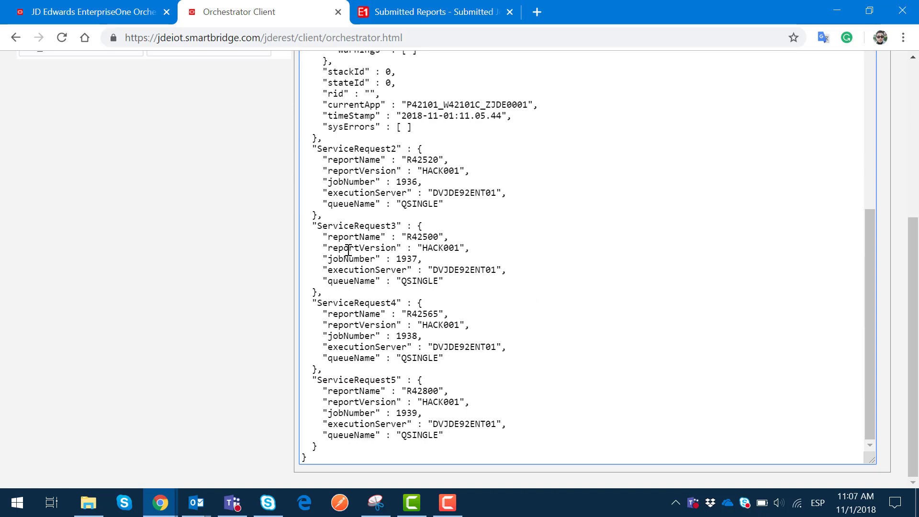
scroll(375, 204, up, 3)
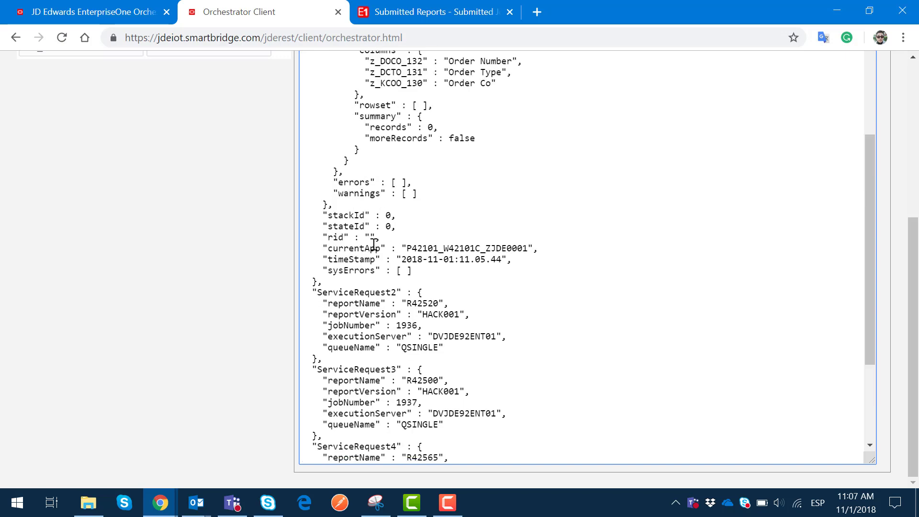
double_click(451, 248)
double_click(461, 259)
click(397, 13)
click(89, 155)
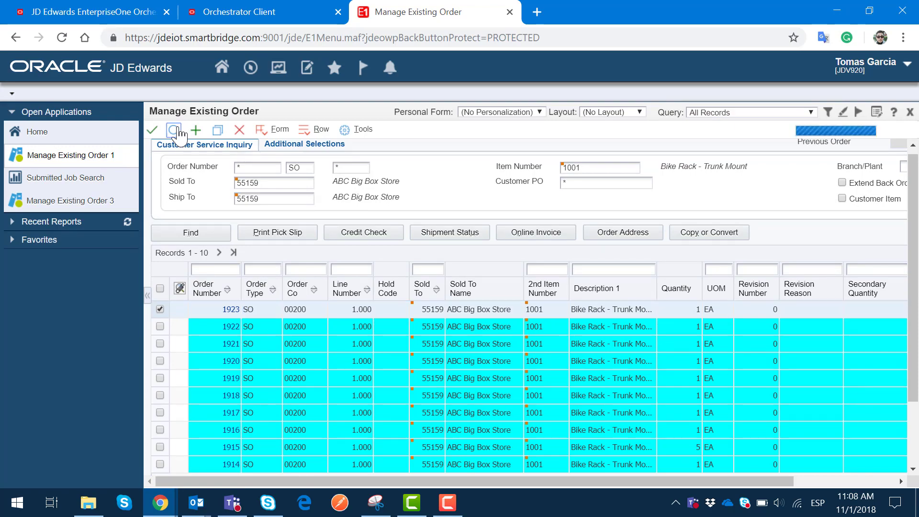
Step: Scroll the refreshed order grid showing orders 1923 down to 1914 for item 1001
drag(420, 480, 277, 478)
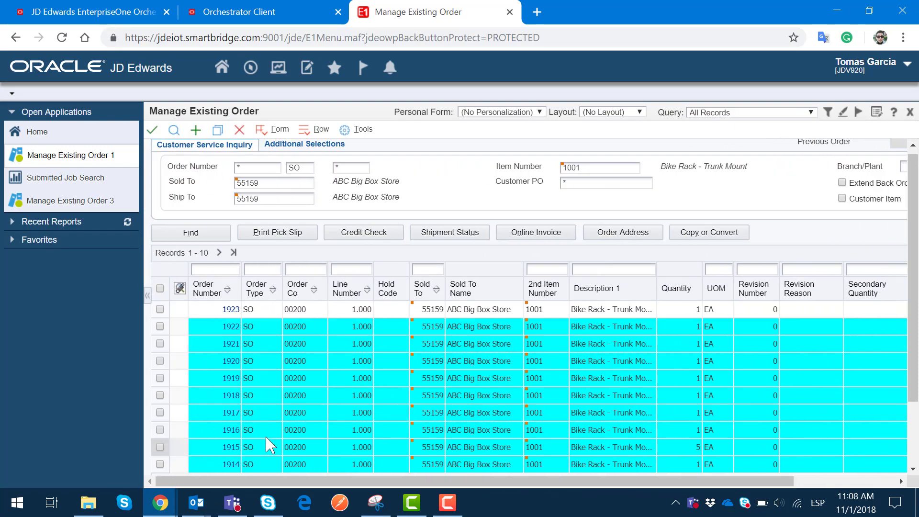